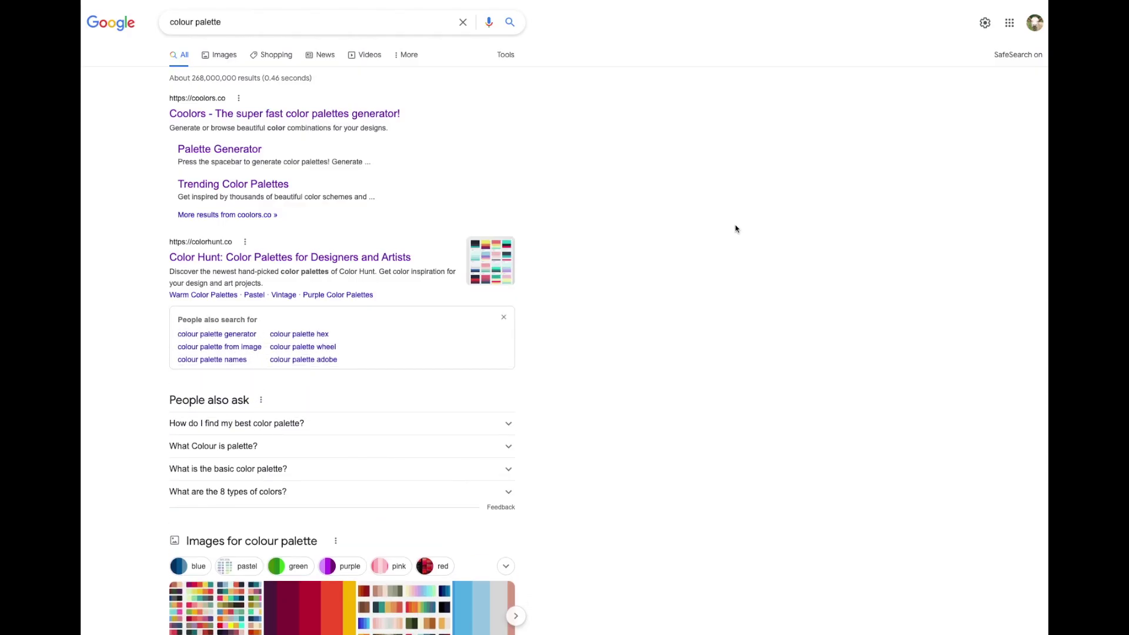
Open the Coolors site from the search results and go to its trending palettes.
click(254, 114)
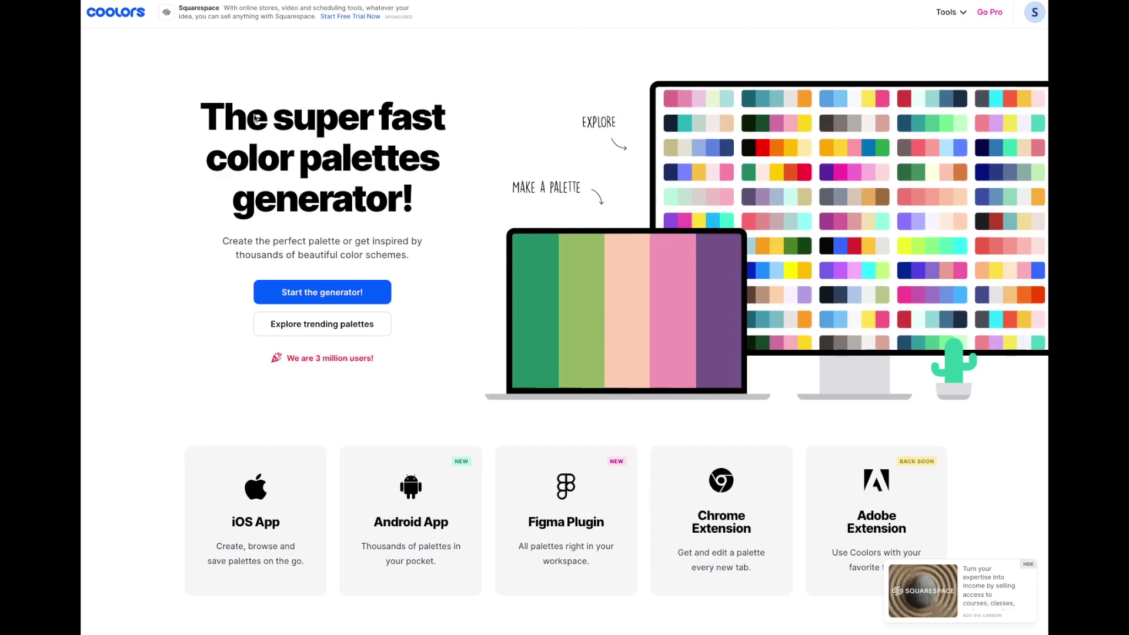
mouse_move(955, 12)
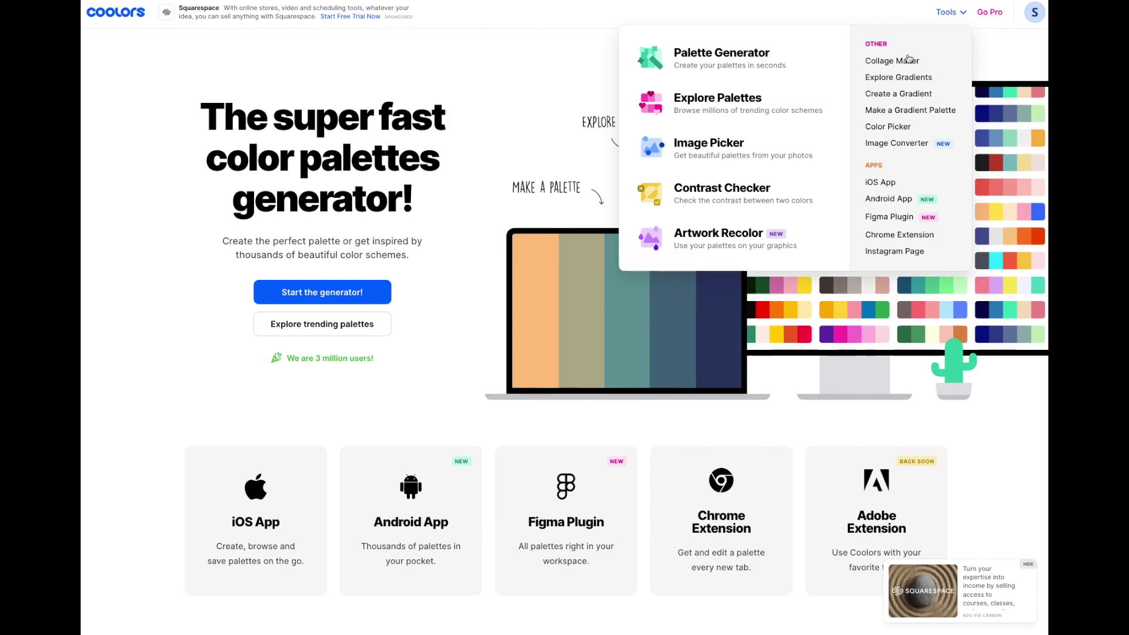
click(734, 112)
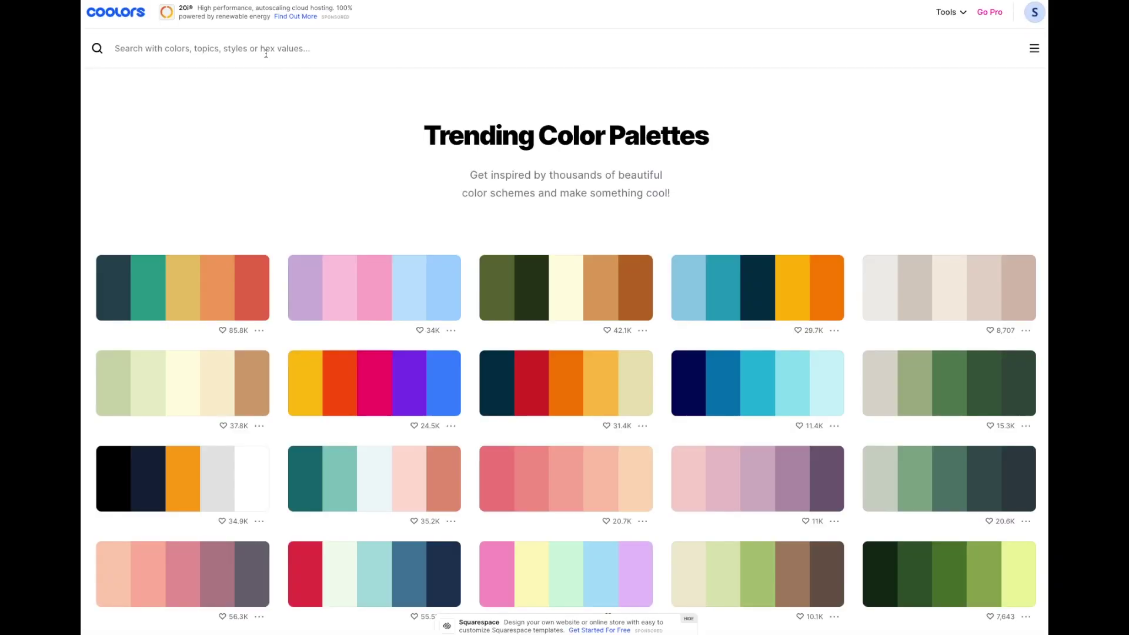
Filter the palettes by the Winter topic and the 8 Colors style.
click(265, 52)
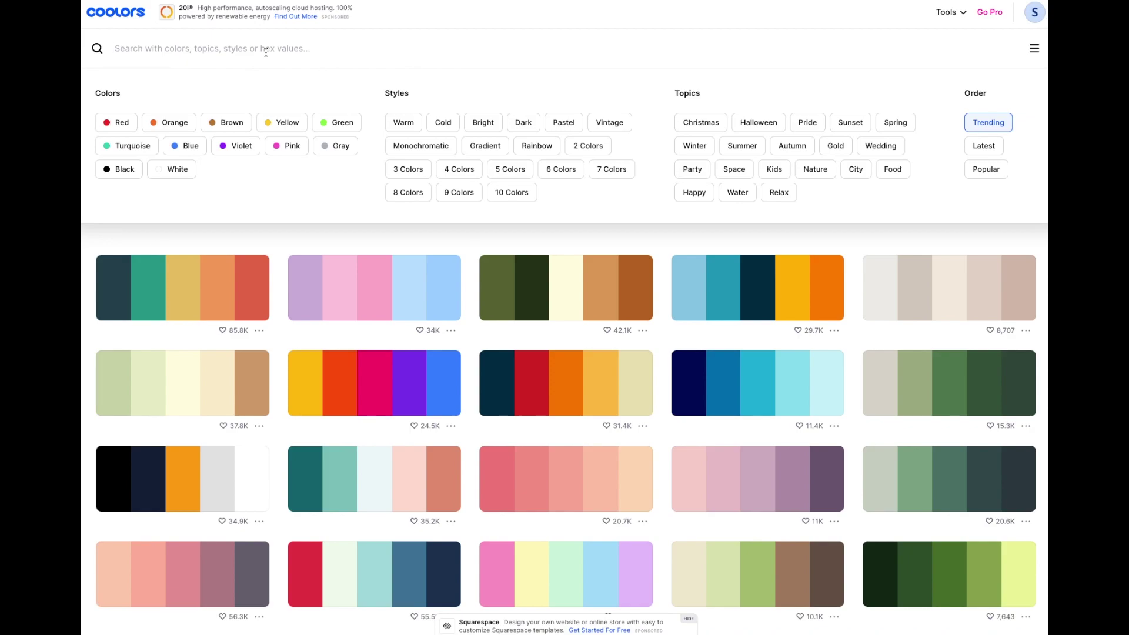
click(695, 146)
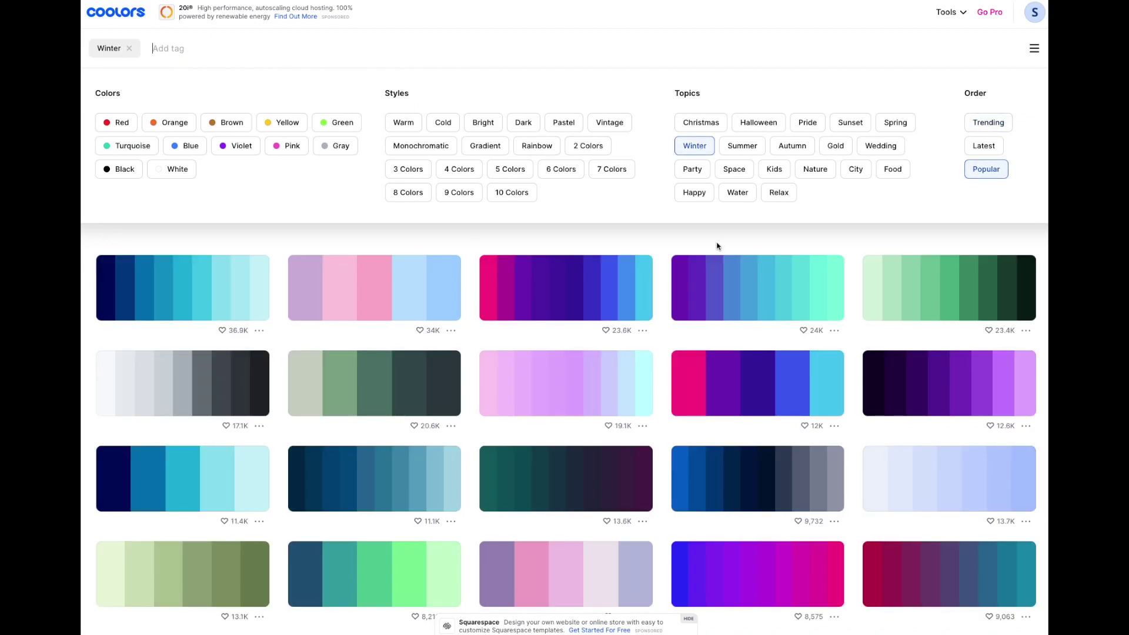
click(408, 192)
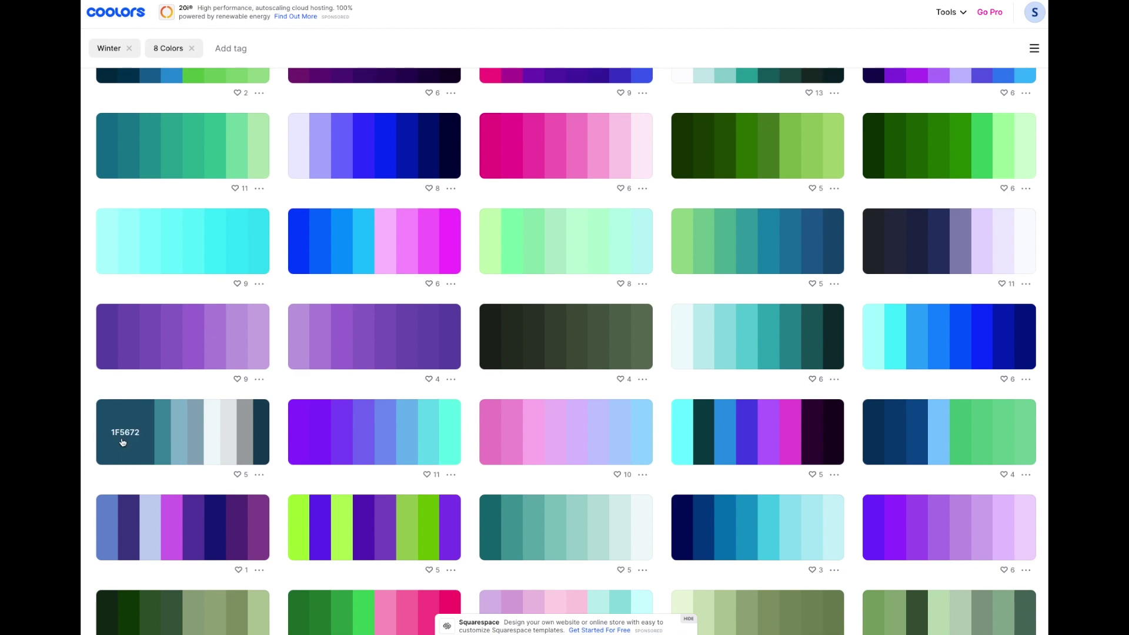
Open the blue-grey palette starting with 1F5672 and take a screenshot of its eight colour swatches.
click(259, 475)
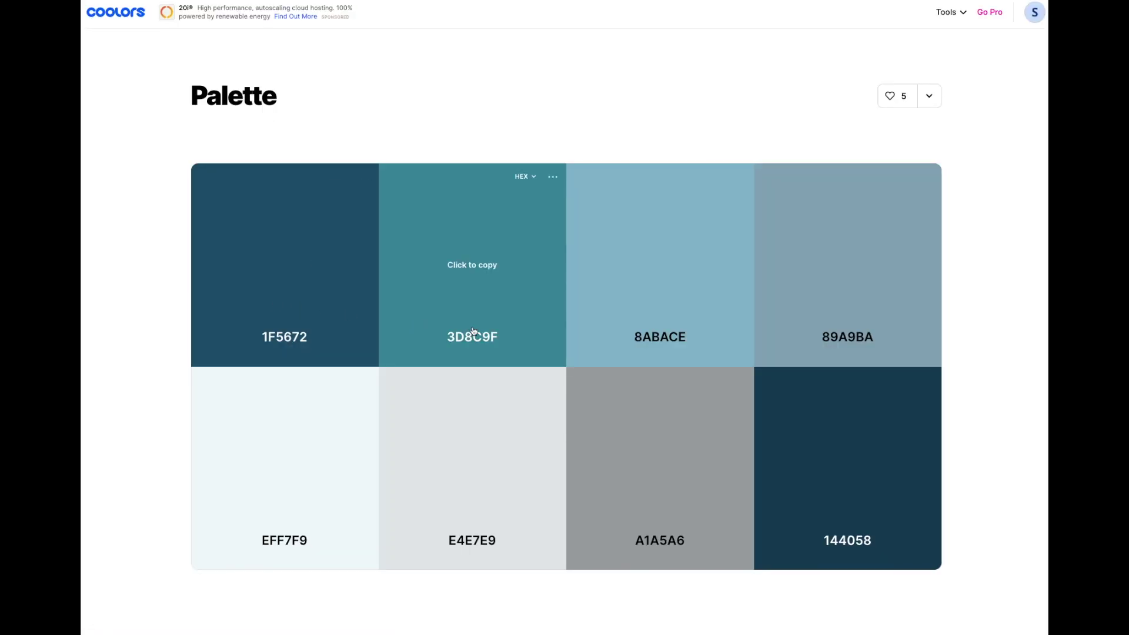
scroll(556, 180, down, 1)
click(556, 178)
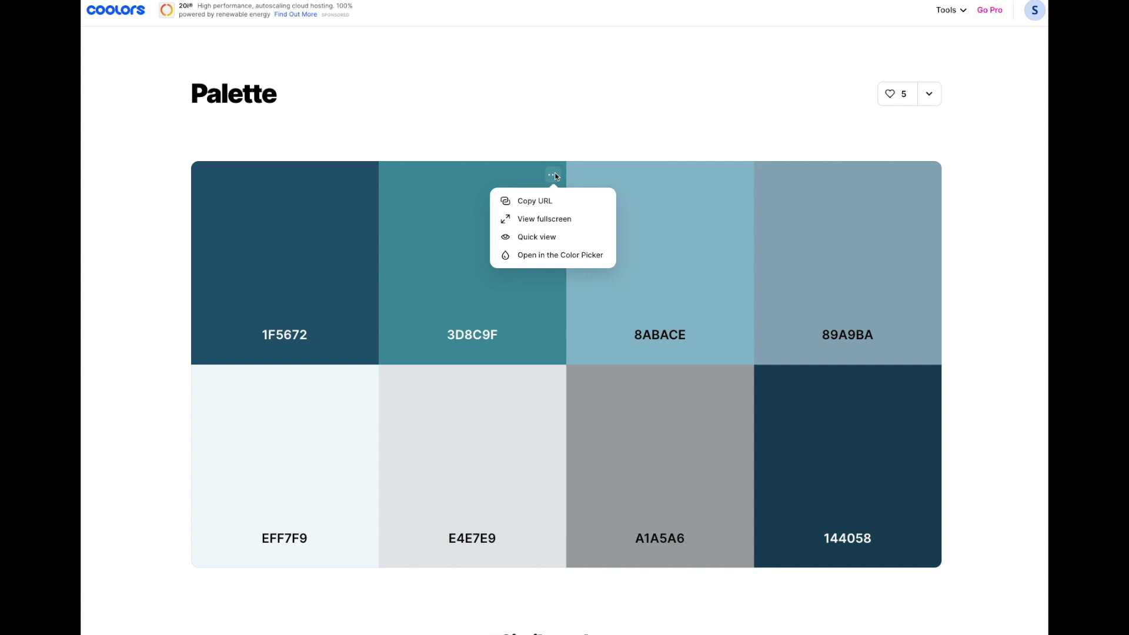
click(528, 146)
key(super+shift+4)
drag(180, 146, 941, 588)
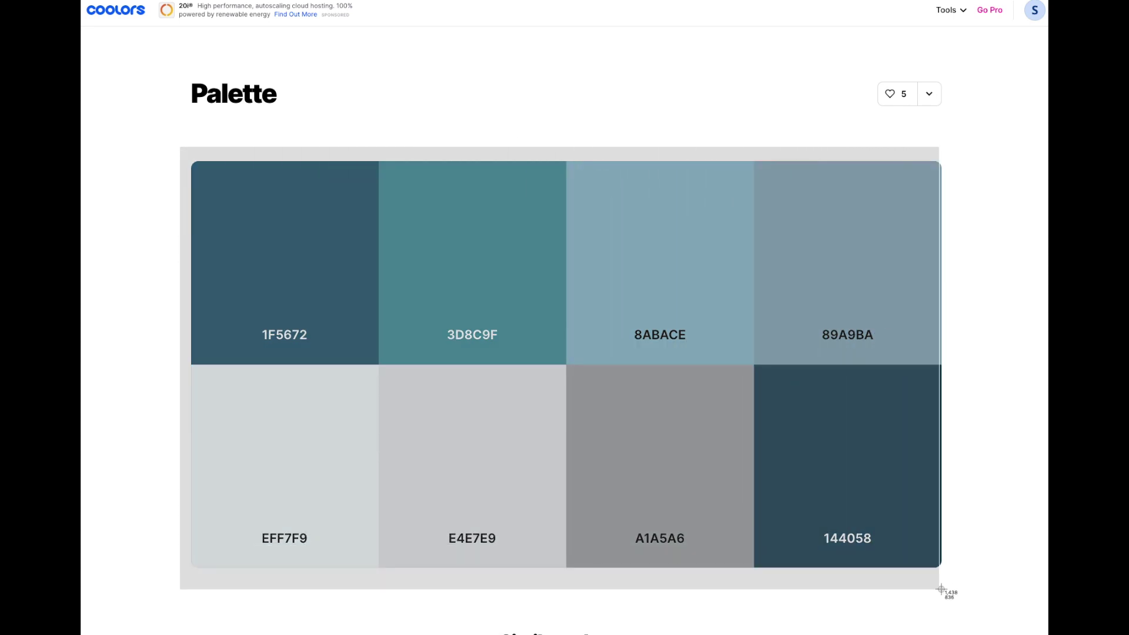
drag(940, 588, 940, 589)
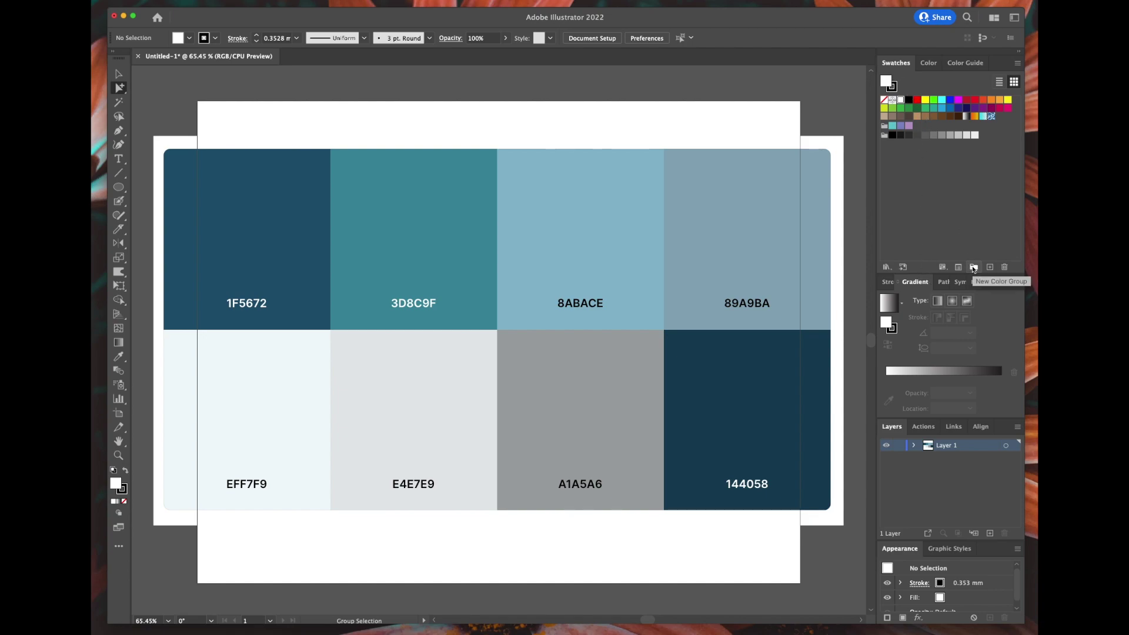
In Illustrator, create a new colour group named "winter scene".
click(974, 268)
text(winter)
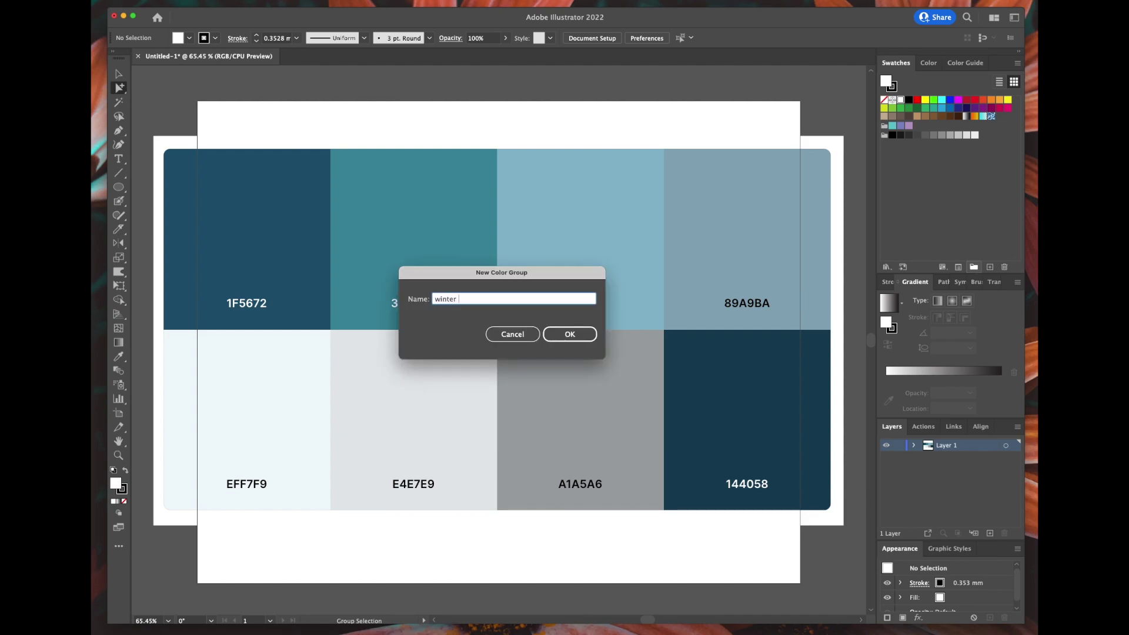
text( scene)
click(568, 335)
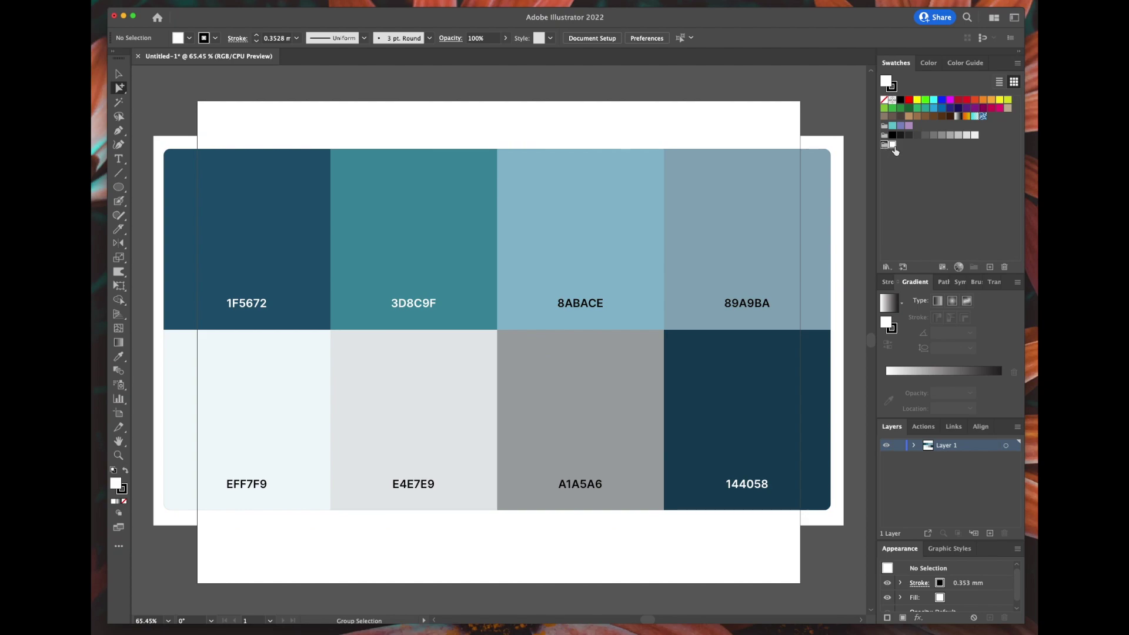
Sample 1F5672, 3D8C9F, 8ABACE and 89A9BA from the palette image's upper row and add each to the new colour group.
click(118, 359)
click(265, 232)
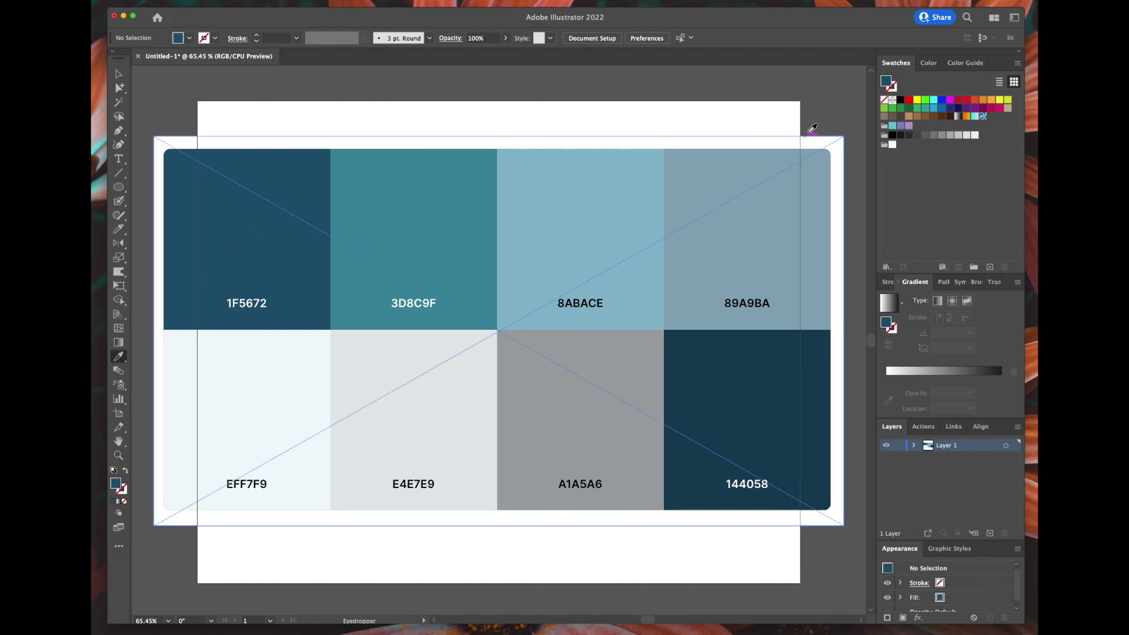
drag(888, 82, 892, 145)
click(485, 217)
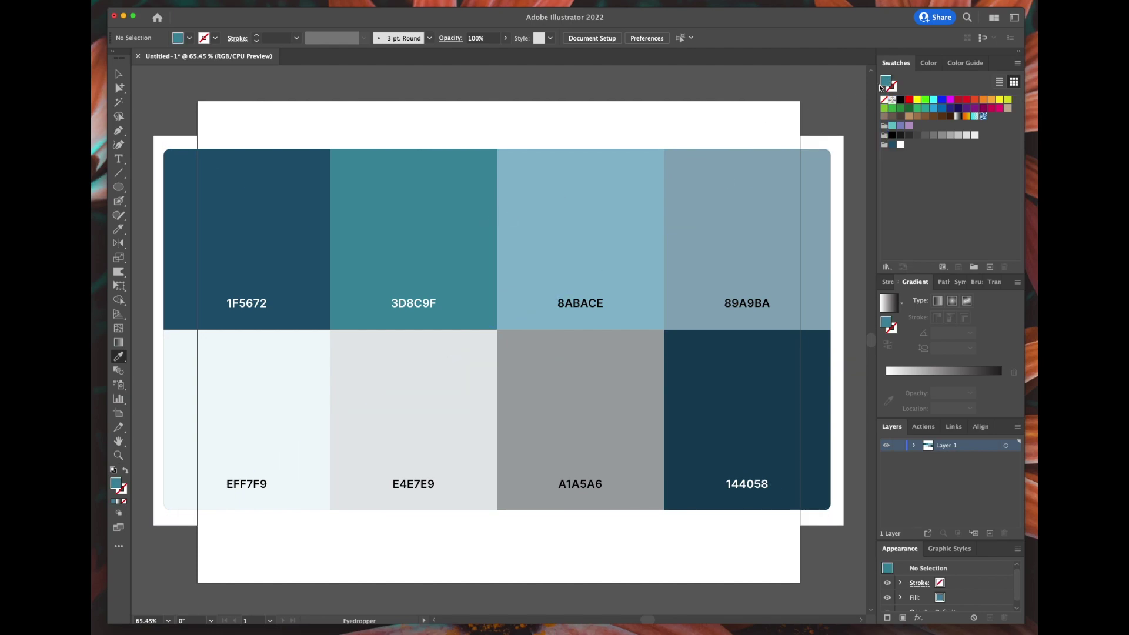
drag(885, 81, 900, 144)
click(627, 210)
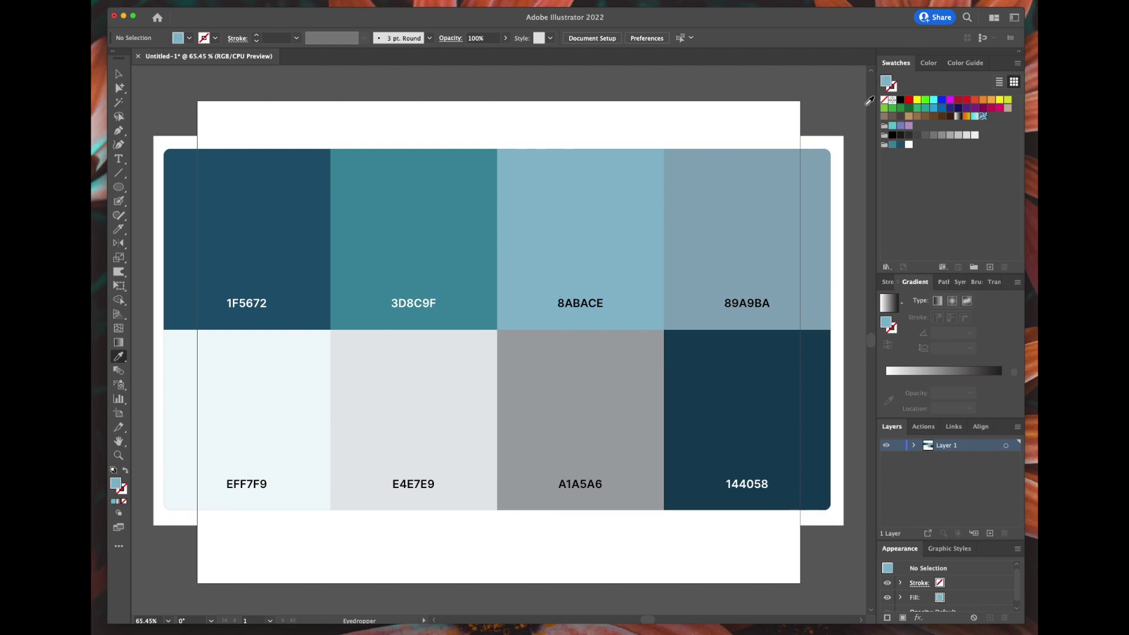
drag(885, 81, 900, 145)
click(739, 200)
drag(886, 81, 903, 139)
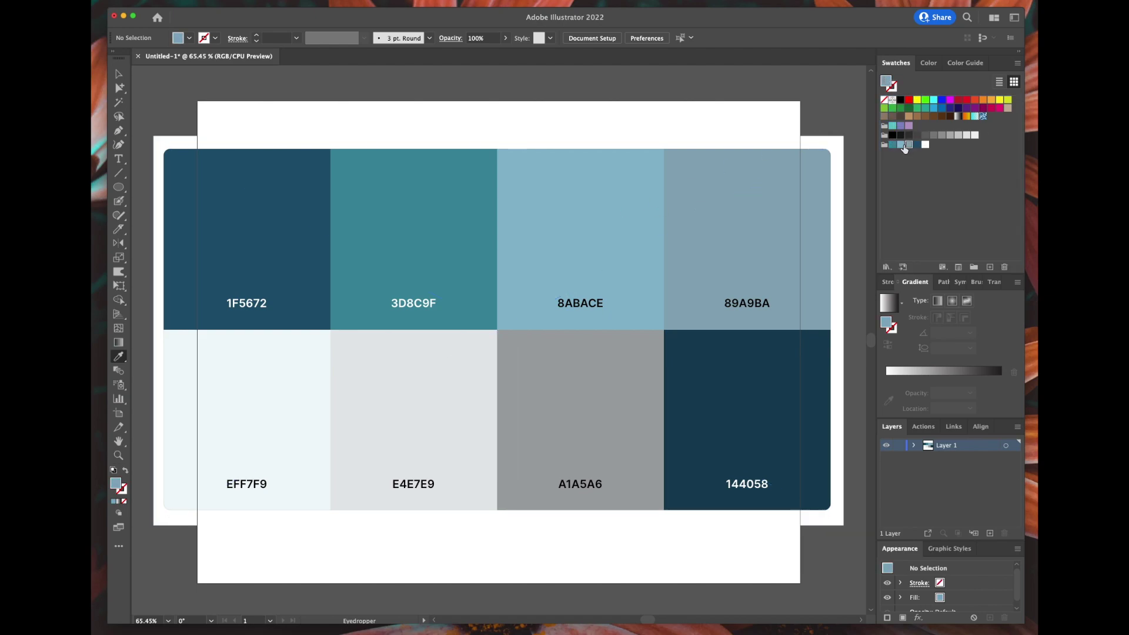
Sample EFF7F9, E4E7E9 and A1A5A6 from the palette image's lower row and add each to the colour group.
click(305, 415)
drag(886, 82, 900, 142)
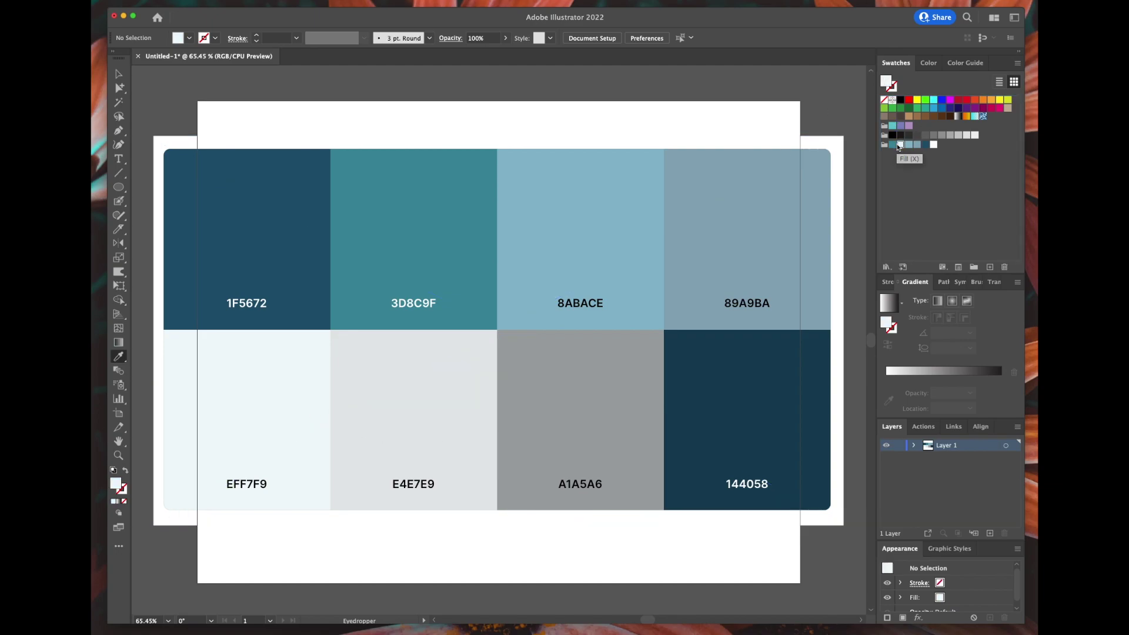
click(471, 368)
drag(886, 82, 901, 143)
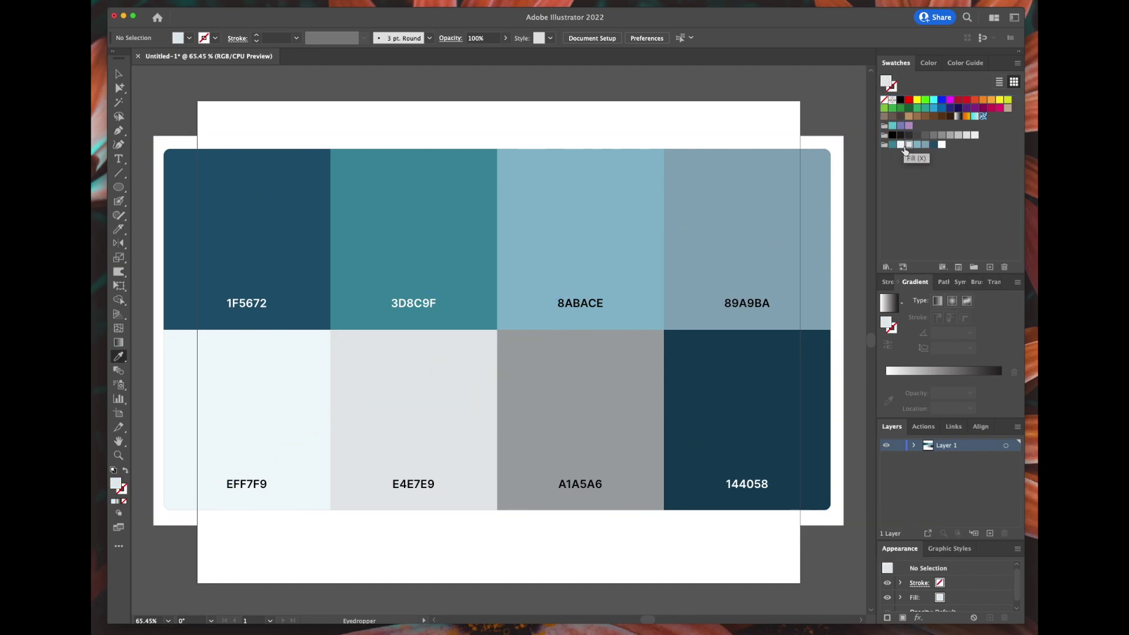
click(655, 378)
drag(886, 82, 901, 145)
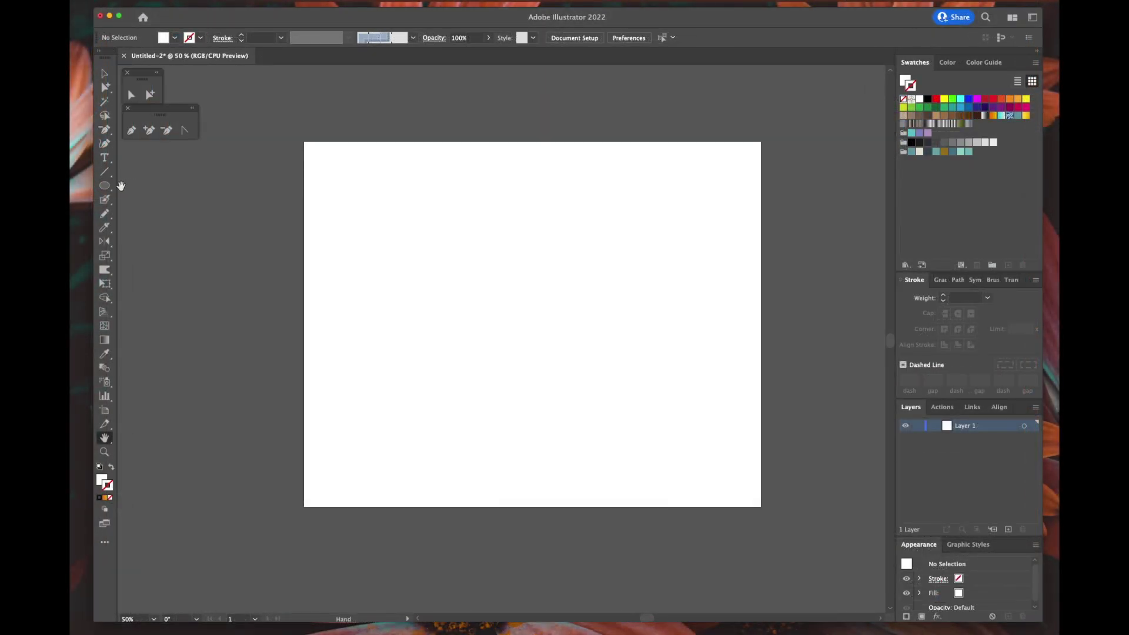
Draw a rectangle across the artboard's full width, covering about its upper two-thirds, for the sky.
click(105, 187)
click(176, 185)
drag(304, 142, 760, 382)
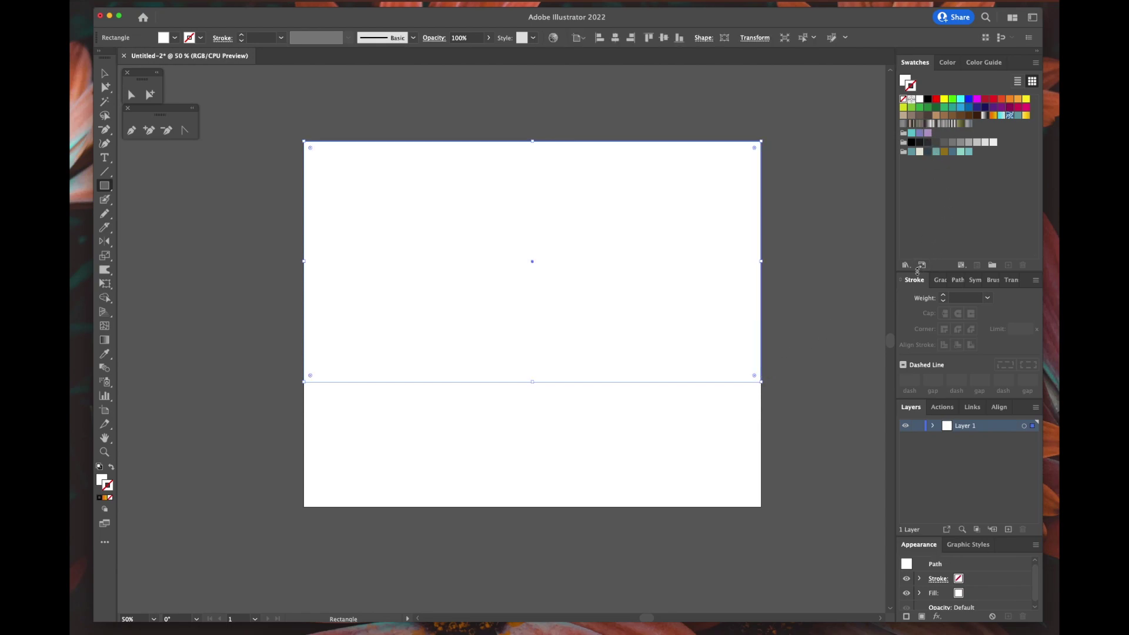
Fill the sky rectangle with a linear gradient from teal at 0% to light mint at 100%.
click(939, 281)
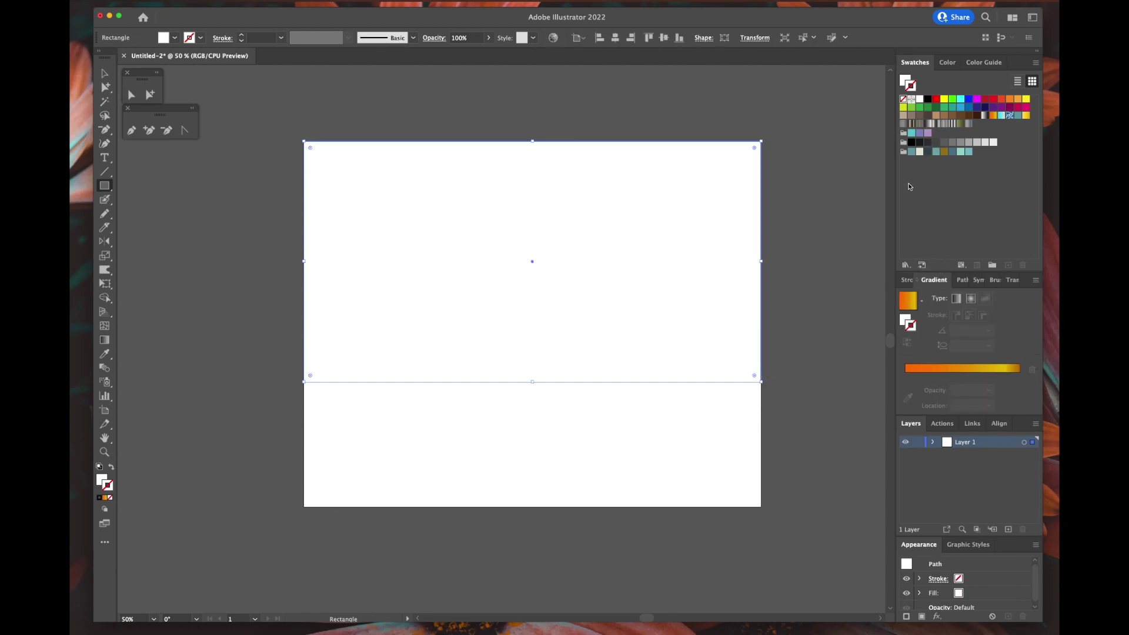
click(905, 80)
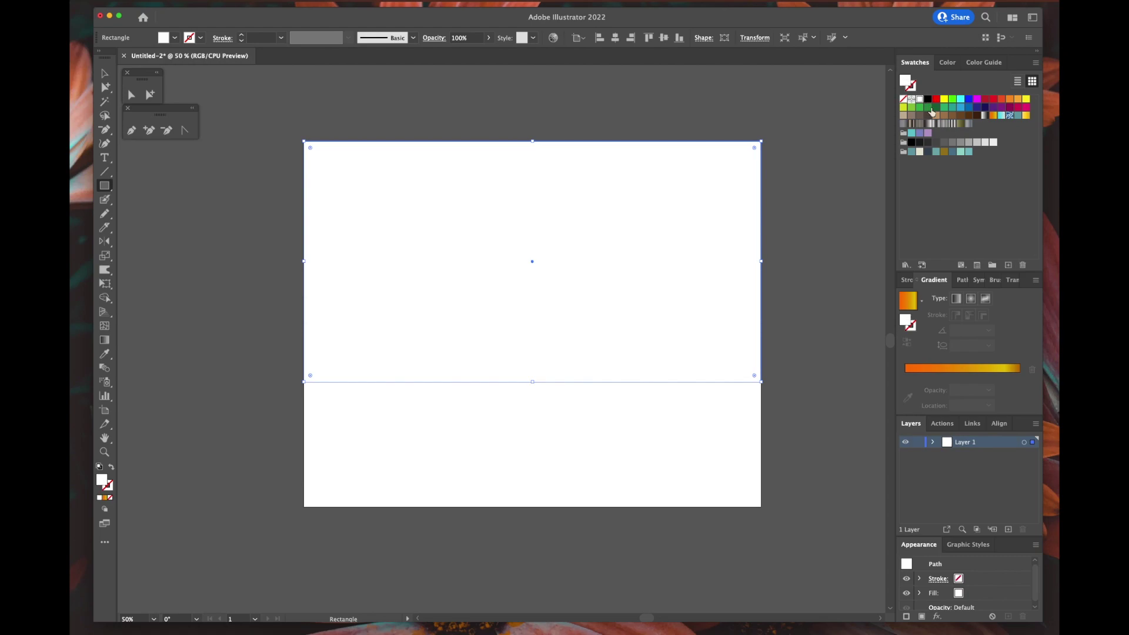
click(960, 152)
click(982, 369)
drag(1003, 390, 1020, 416)
drag(968, 391, 977, 431)
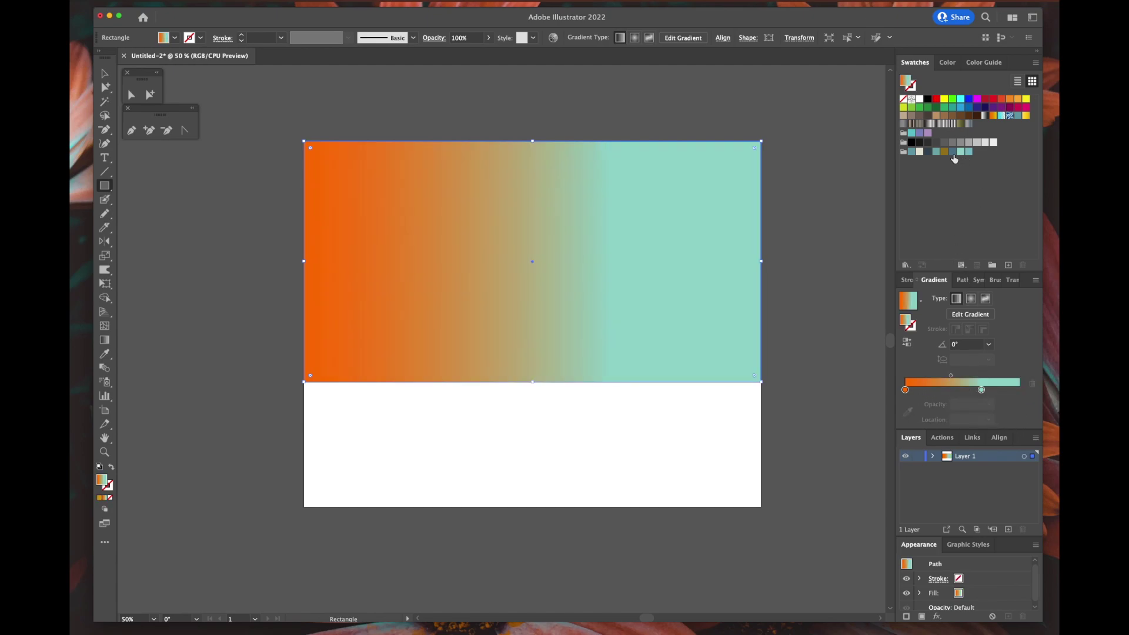
drag(968, 152, 905, 389)
click(949, 390)
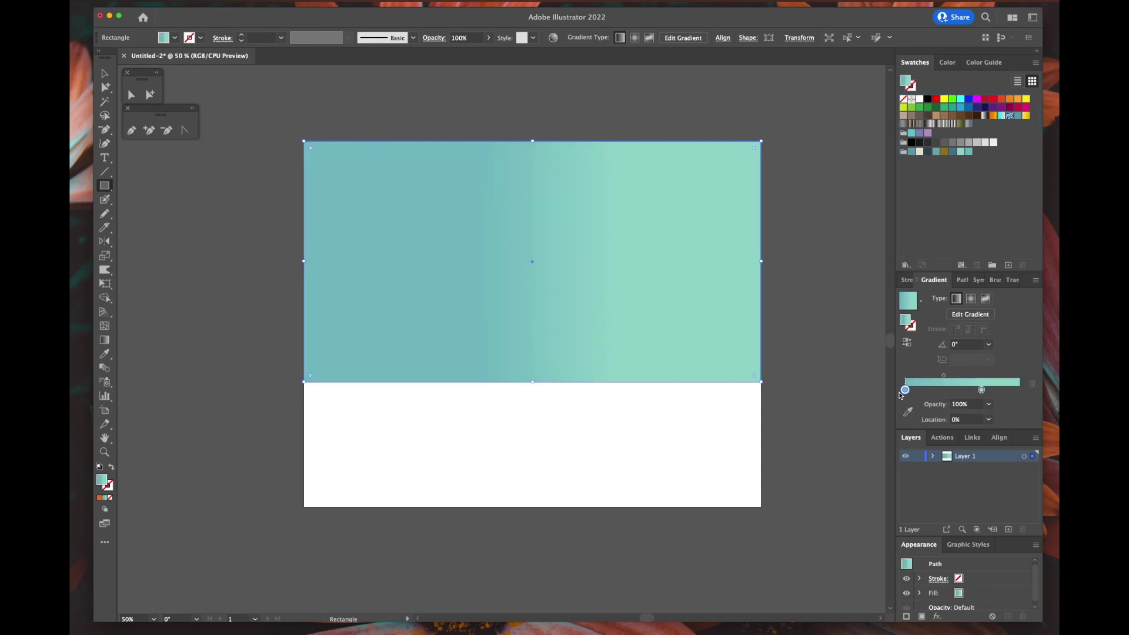
drag(981, 390, 1023, 390)
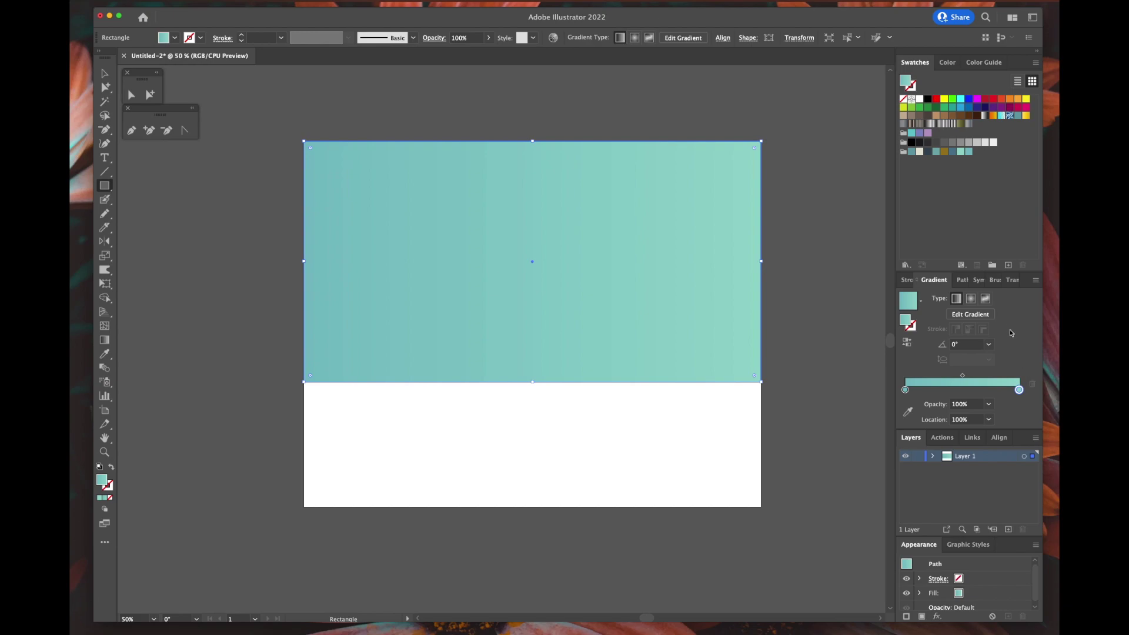
Rotate the sky gradient to run vertically, with teal at the top and light mint at the bottom.
click(988, 345)
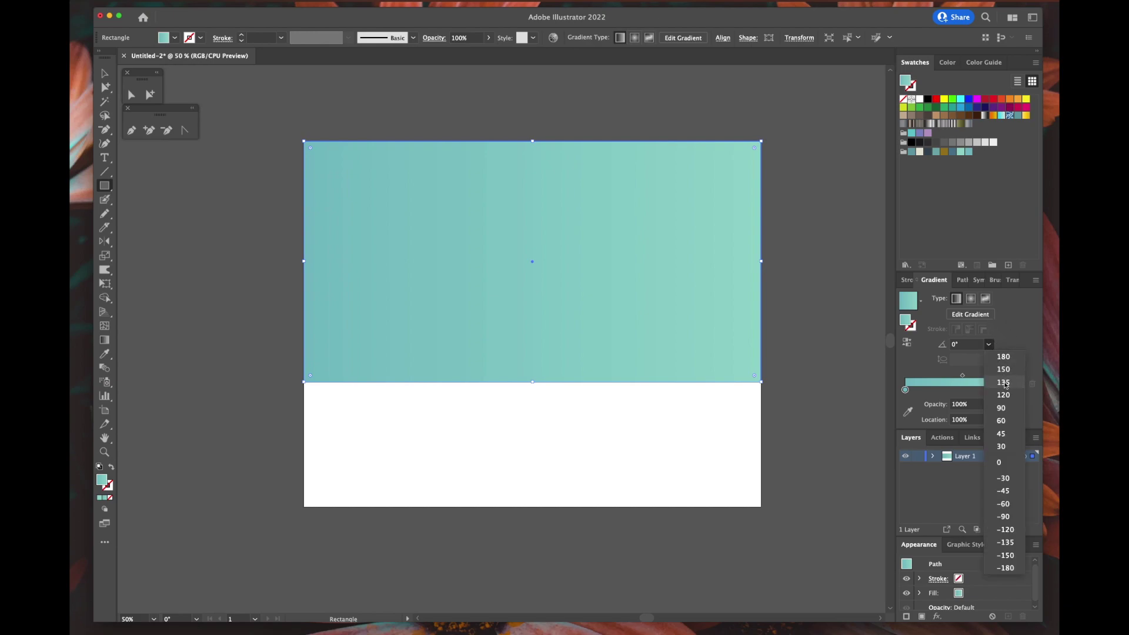
click(1002, 408)
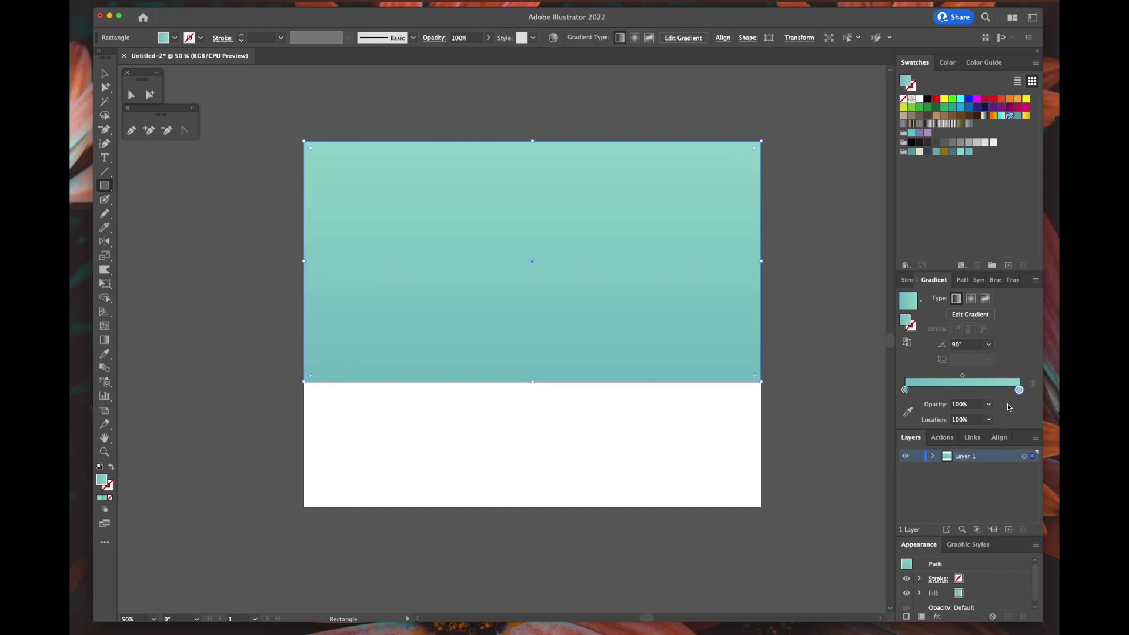
click(988, 345)
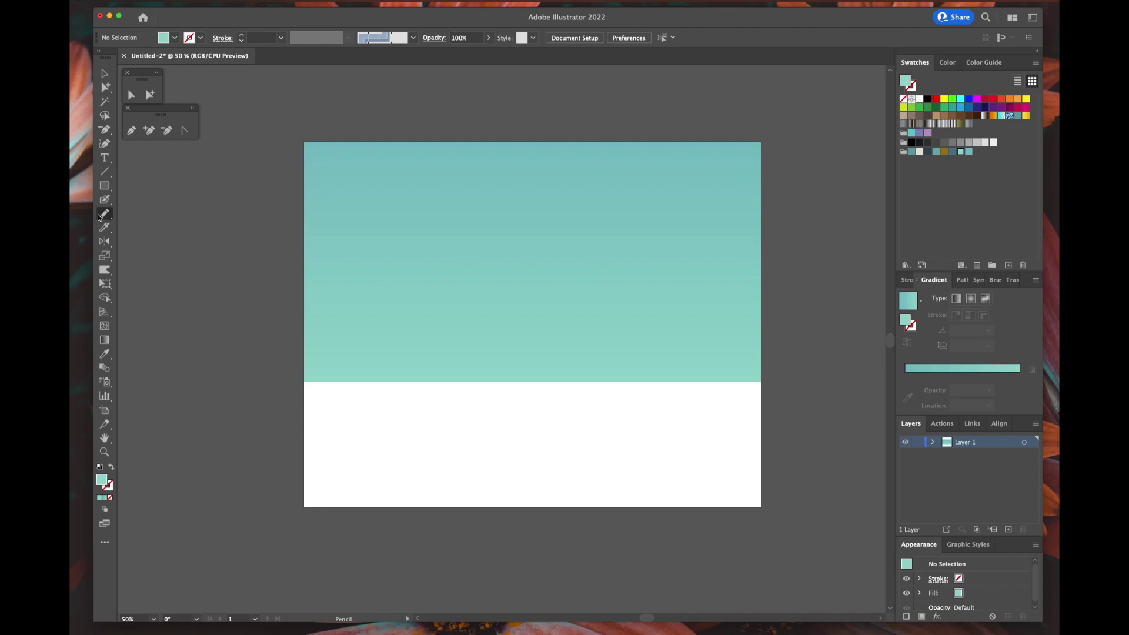
Draw three long, wispy mint clouds in the upper sky with the Pencil tool, with Fill new pencil strokes enabled.
double_click(100, 215)
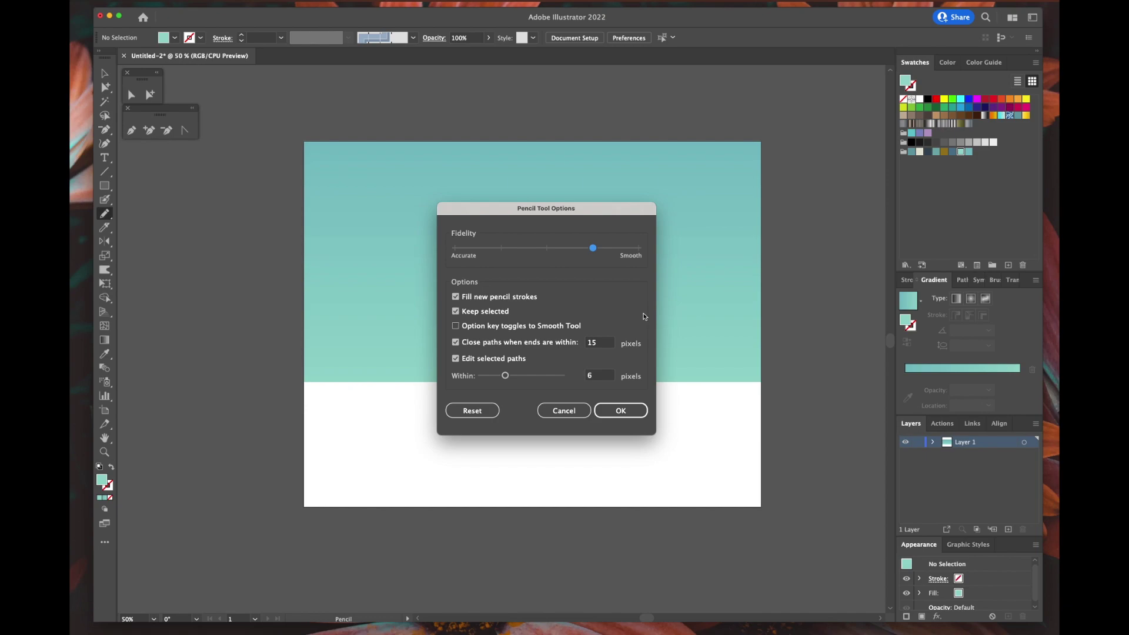
click(622, 410)
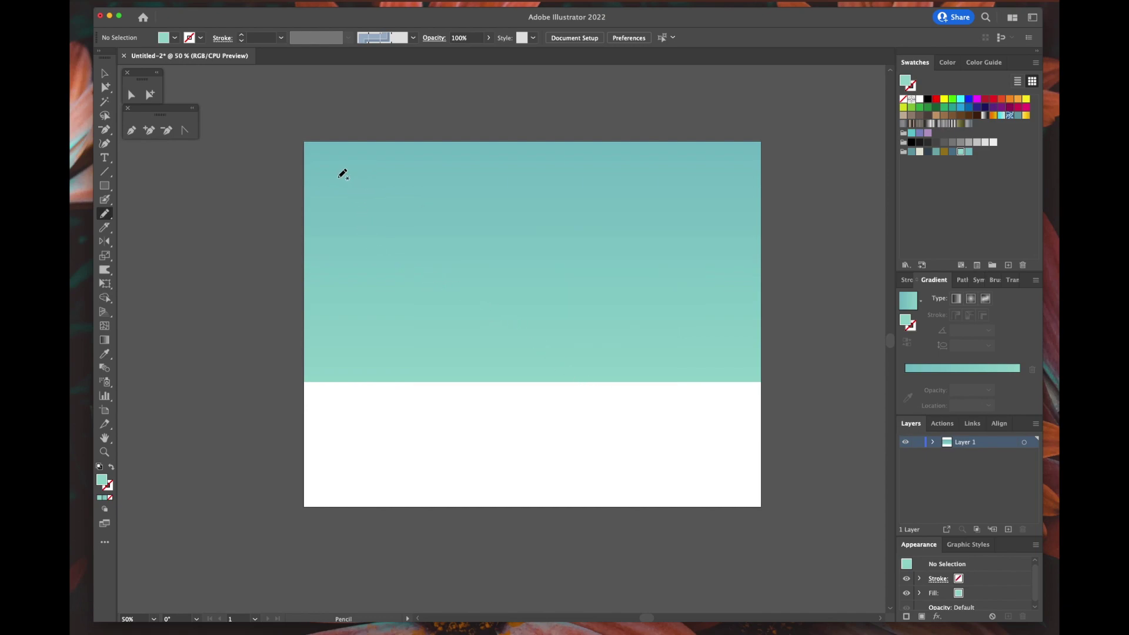
mouse_move(331, 176)
mouse_down()
mouse_move(634, 181)
mouse_move(491, 196)
mouse_move(522, 207)
mouse_move(389, 197)
mouse_move(391, 183)
mouse_move(338, 175)
mouse_up()
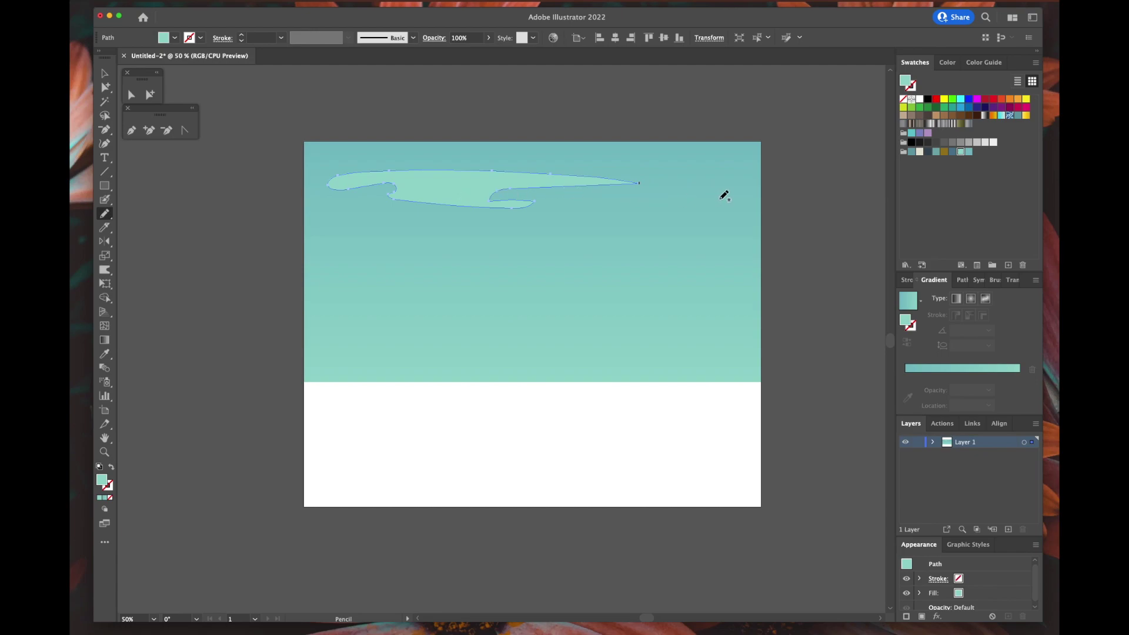
mouse_move(746, 151)
mouse_down()
mouse_move(545, 156)
mouse_move(715, 176)
mouse_move(755, 150)
mouse_up()
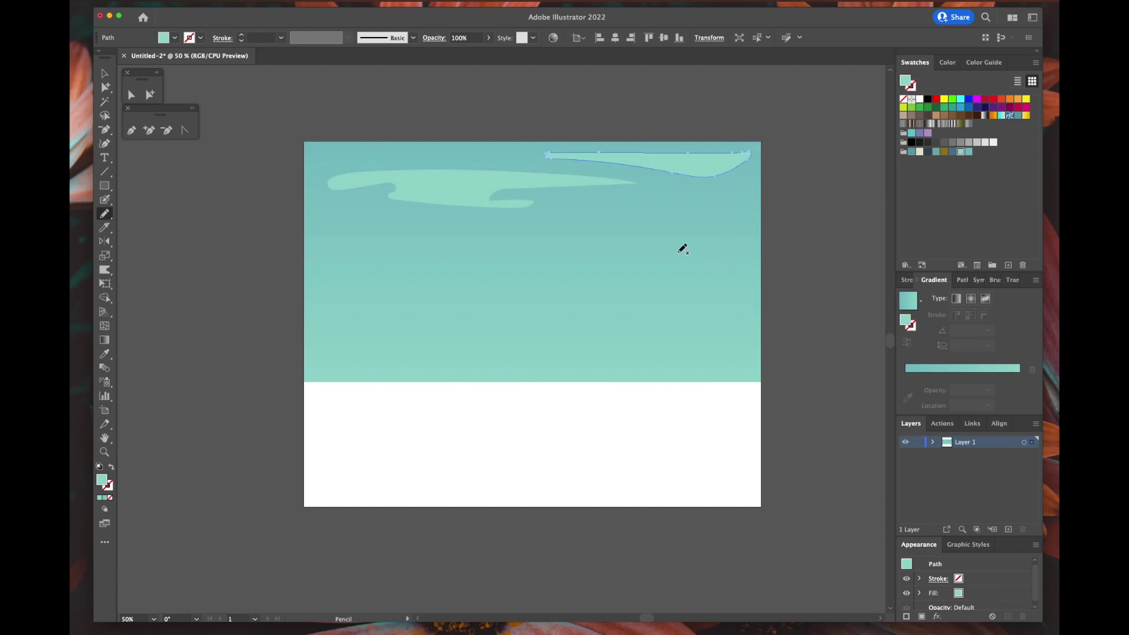
mouse_move(719, 224)
mouse_down()
mouse_move(341, 235)
mouse_move(476, 244)
mouse_move(742, 232)
mouse_move(709, 222)
mouse_up()
Select the three cloud shapes together and set their opacity to 65%.
click(149, 94)
click(216, 94)
click(644, 169)
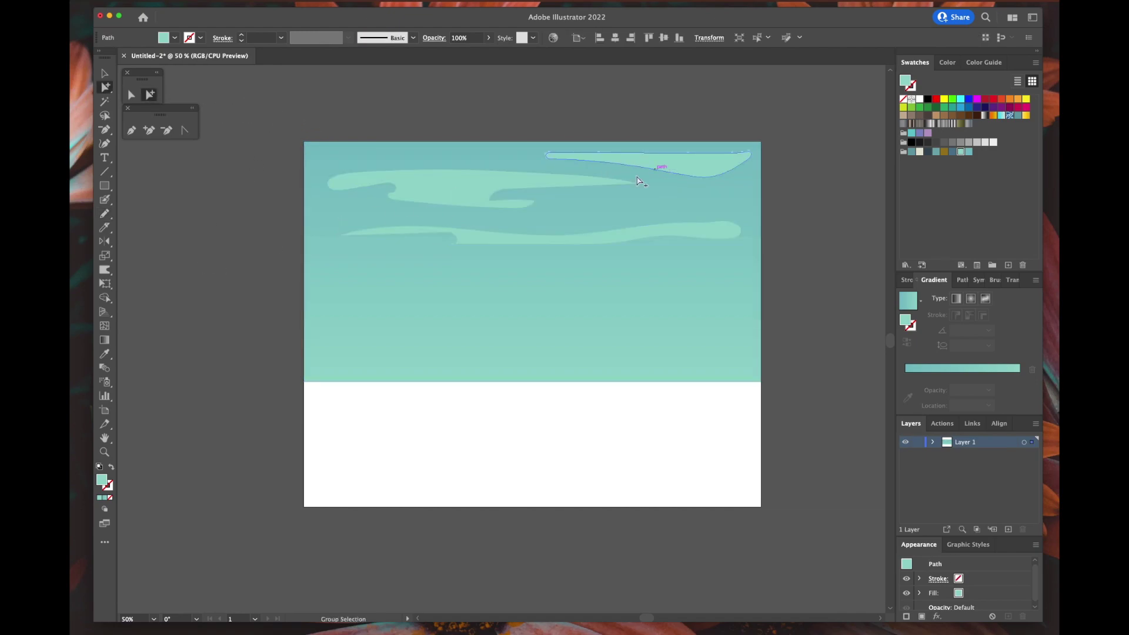
shift+click(565, 187)
shift+click(586, 241)
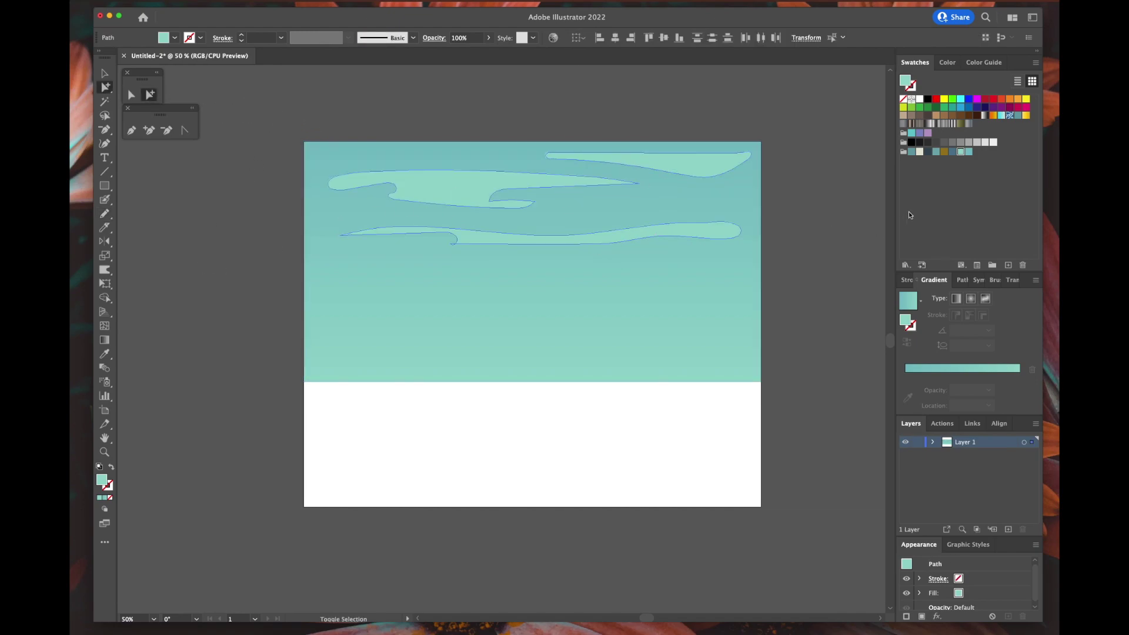
click(1012, 279)
click(1025, 298)
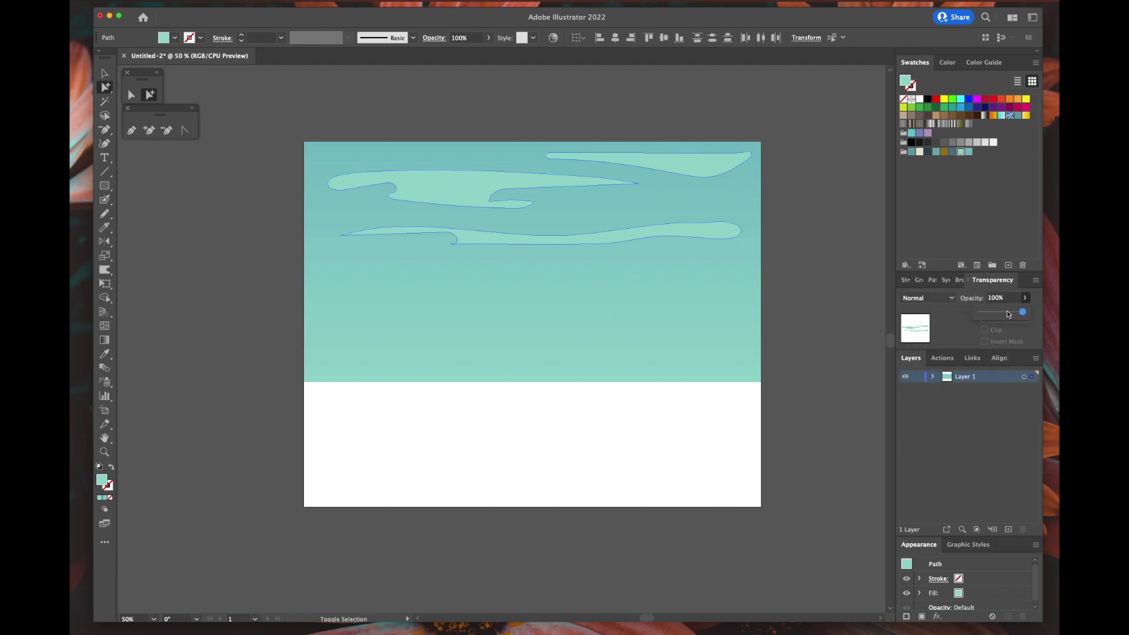
click(1007, 312)
click(817, 327)
Draw a white moon circle between the clouds with the AI_GaussianBlur_7 filter and 62% opacity.
key(l)
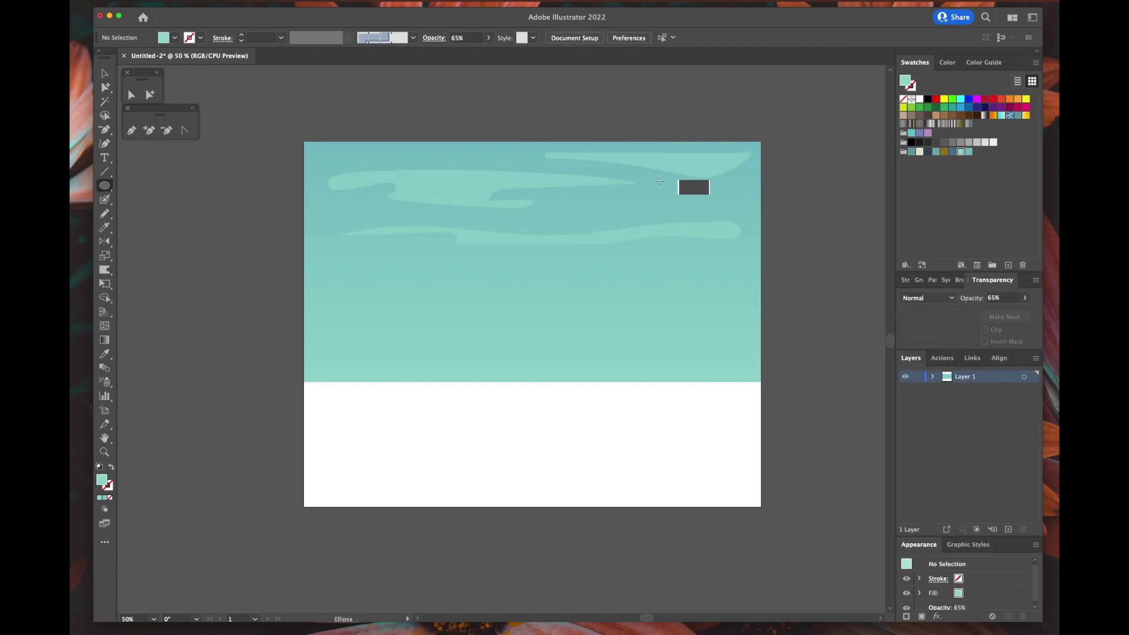
drag(648, 182, 685, 218)
click(919, 100)
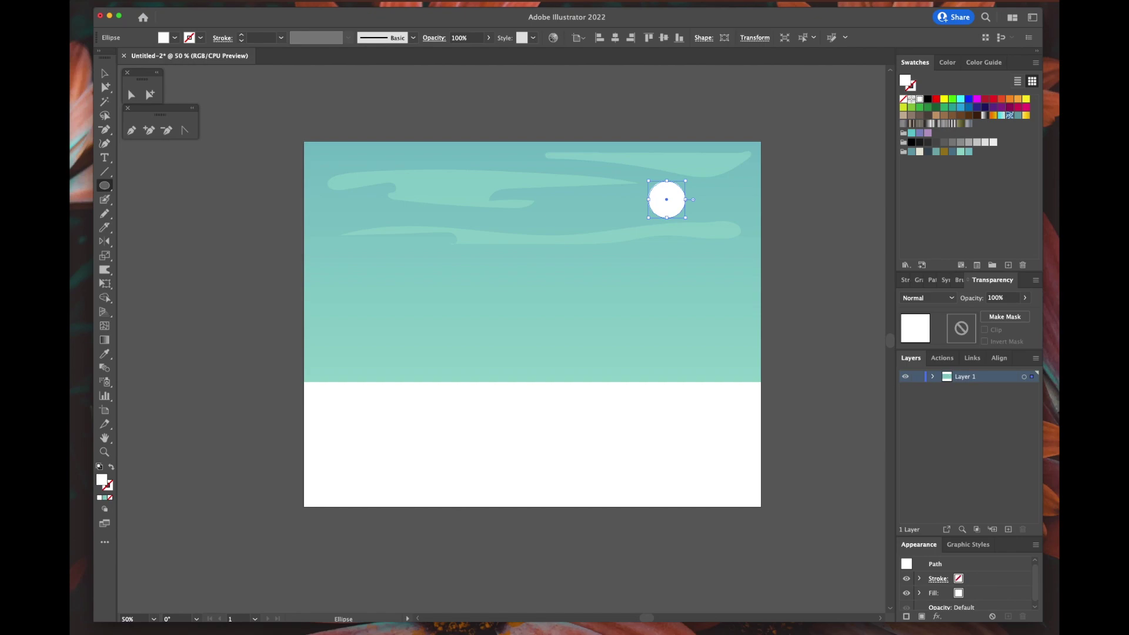
mouse_move(64, 144)
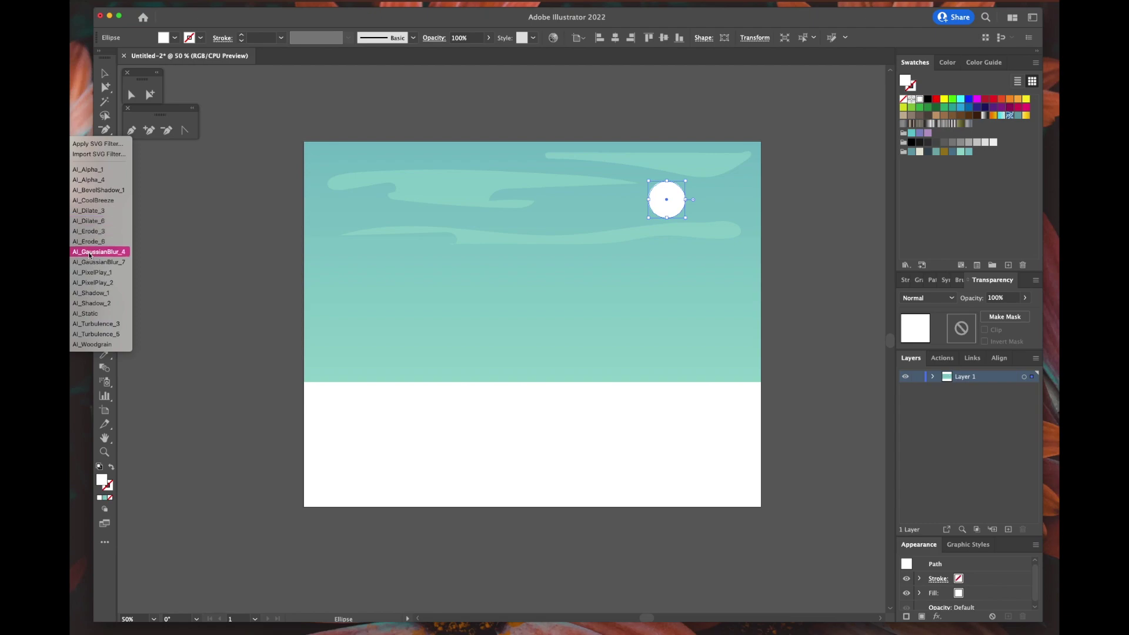
click(97, 262)
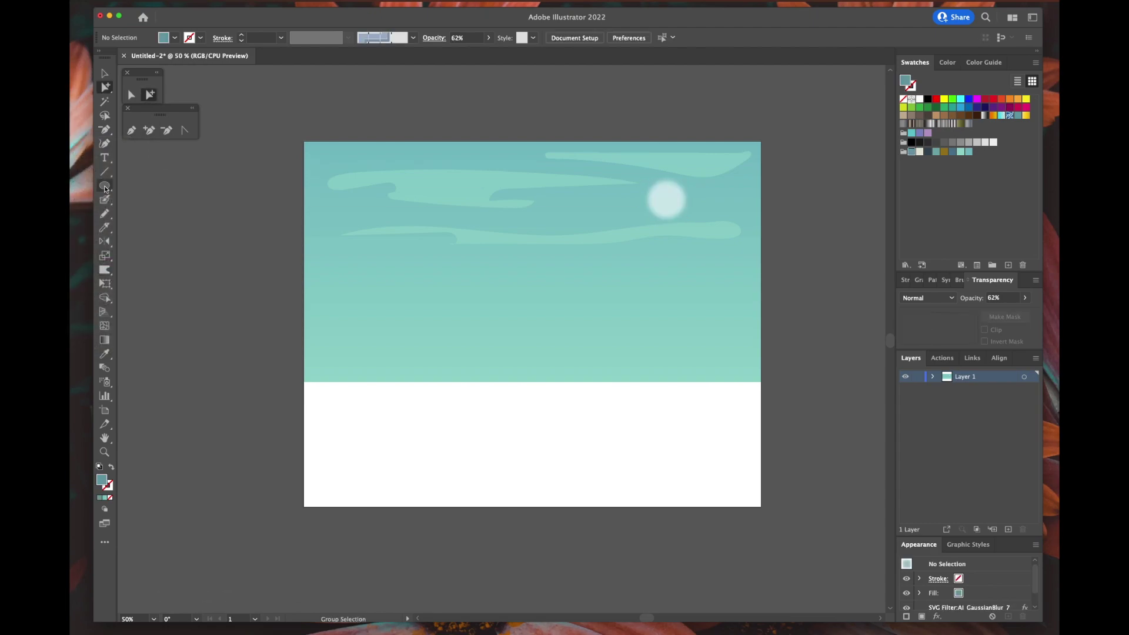
Draw four muted teal rectangular buildings of different heights along the horizon in the left half of the scene.
drag(105, 186, 144, 185)
drag(322, 308, 373, 382)
drag(375, 257, 415, 382)
drag(439, 297, 498, 382)
mouse_move(504, 224)
mouse_down()
mouse_move(560, 382)
mouse_move(545, 382)
mouse_up()
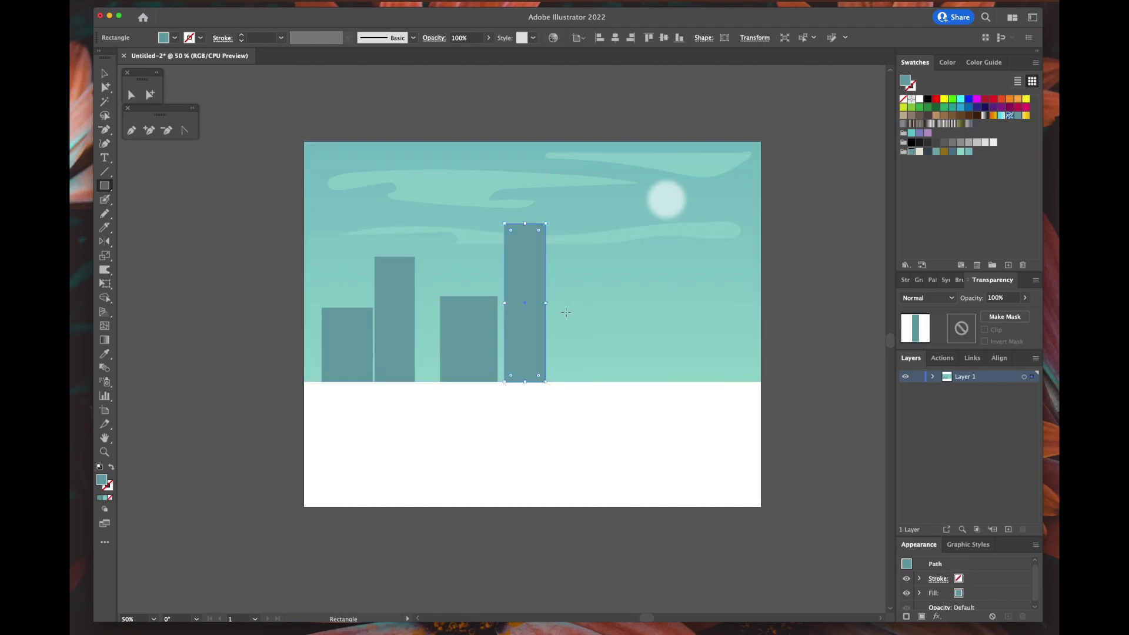
Draw a stepped factory with chimneys and a block with a low chimney annex beside it, using muted teal rectangles.
drag(565, 311, 673, 382)
drag(576, 275, 625, 311)
drag(608, 258, 717, 348)
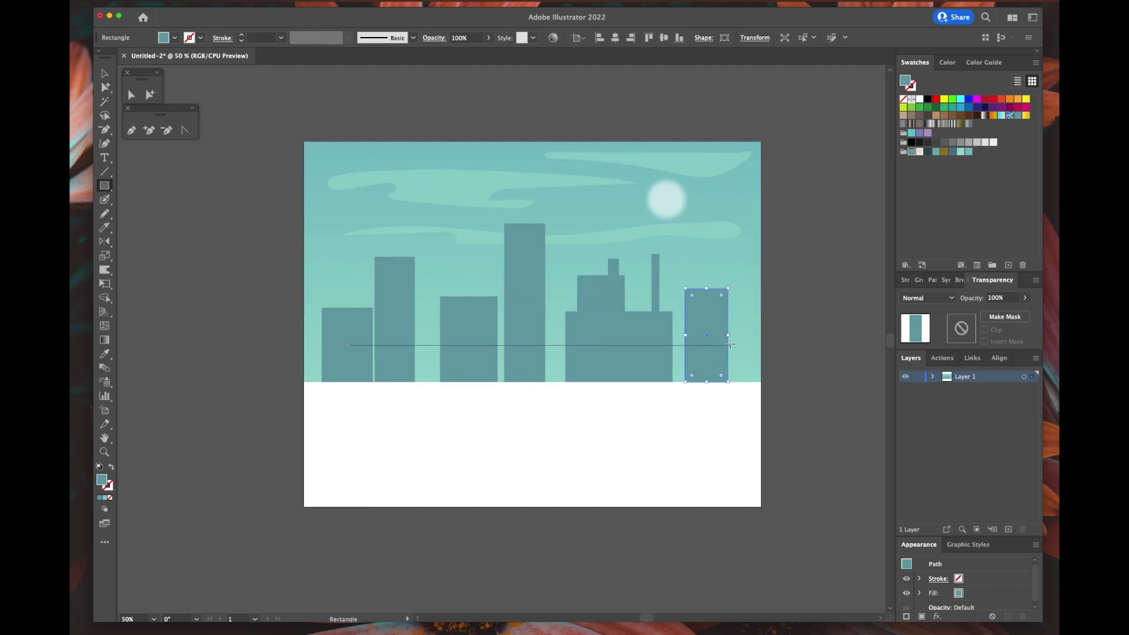
drag(728, 344, 755, 382)
drag(737, 302, 749, 344)
Add an anchor point midway along the third building's top edge and raise it to form a peaked roof.
click(150, 94)
click(241, 170)
click(456, 329)
click(150, 130)
click(469, 297)
click(131, 95)
key(Up)
key(Up)
key(Up)
key(Up)
key(Up)
key(Up)
key(Up)
key(Up)
key(Up)
key(Up)
key(Up)
key(Up)
key(Up)
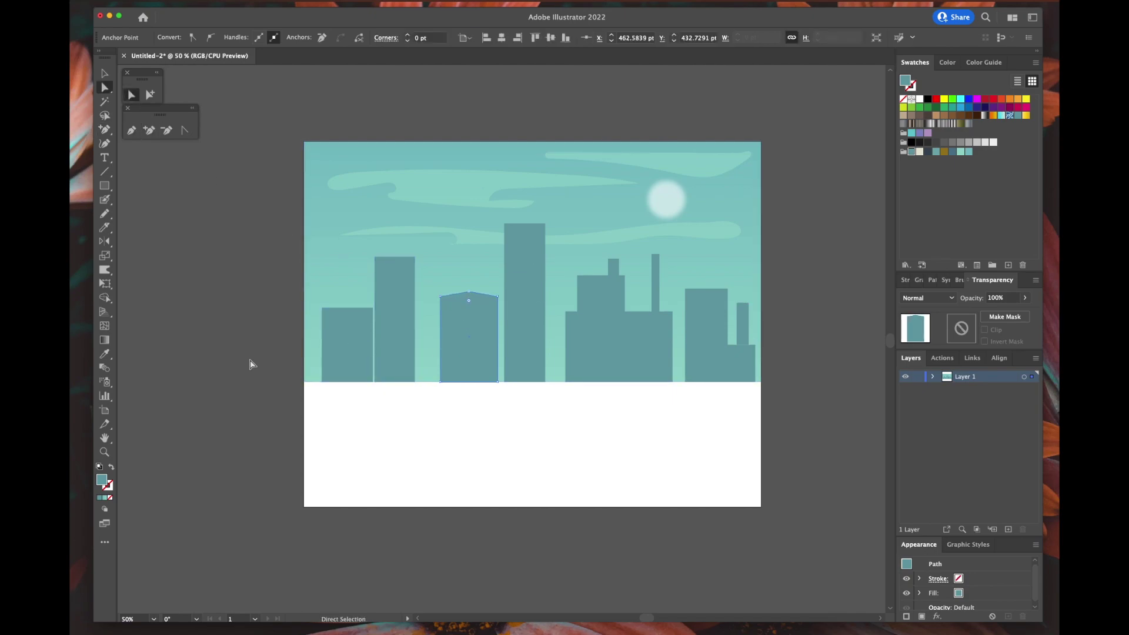
key(Up)
key(Up)
key(Up)
key(Up)
key(Up)
key(Up)
key(Up)
key(Up)
key(Up)
key(Up)
key(Up)
key(Up)
key(Up)
key(Up)
key(Up)
click(253, 395)
Add a circular dome centred on the leftmost building and nudge the domed building slightly left.
key(l)
drag(333, 291, 366, 324)
click(150, 95)
shift+click(354, 347)
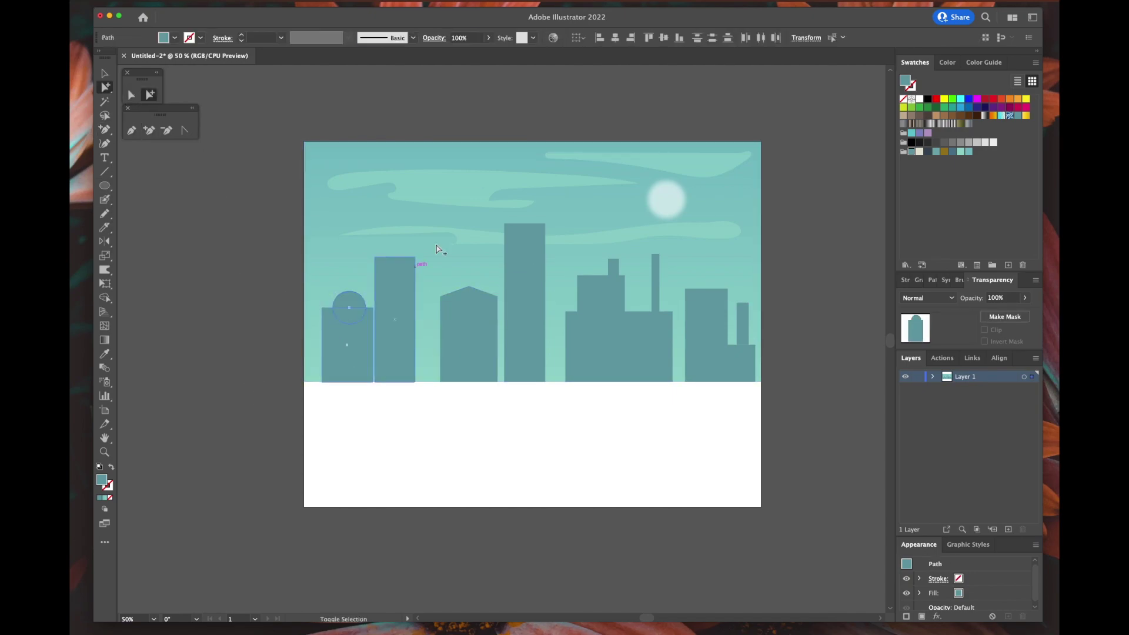
click(615, 37)
click(253, 358)
click(336, 358)
shift+click(345, 299)
key(Left)
key(Left)
key(Left)
key(Left)
click(197, 422)
Create a row of four gradient windows coloured from the sky and centre the group on the peaked building.
click(105, 186)
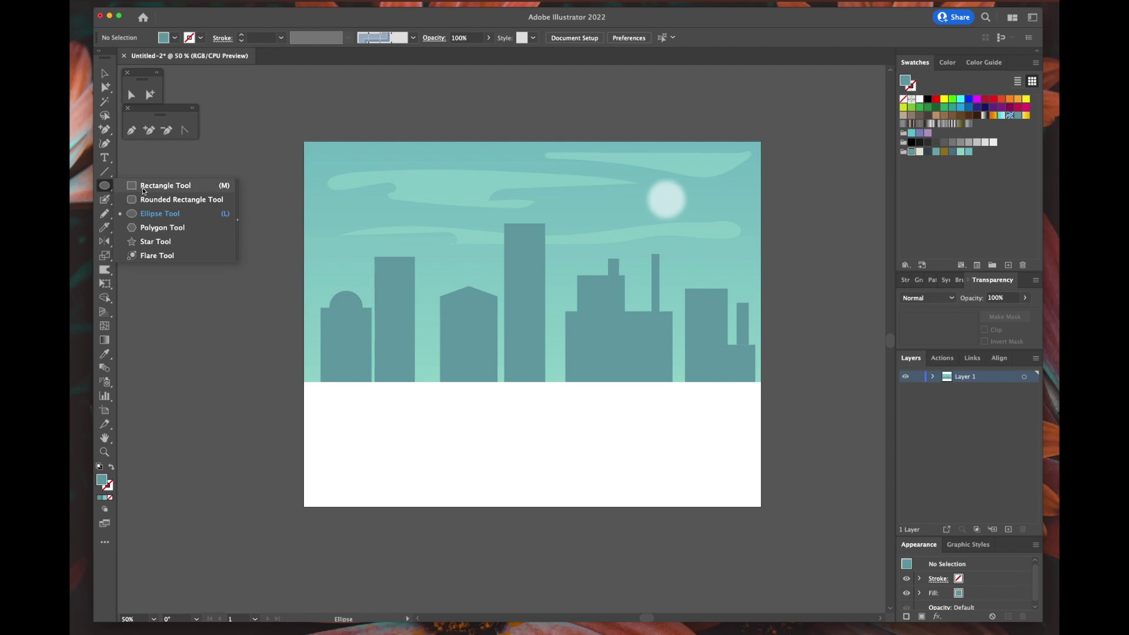
click(143, 188)
mouse_move(445, 317)
mouse_down()
mouse_move(454, 334)
mouse_move(460, 326)
mouse_up()
click(104, 354)
click(331, 260)
key(ctrl+d)
key(ctrl+d)
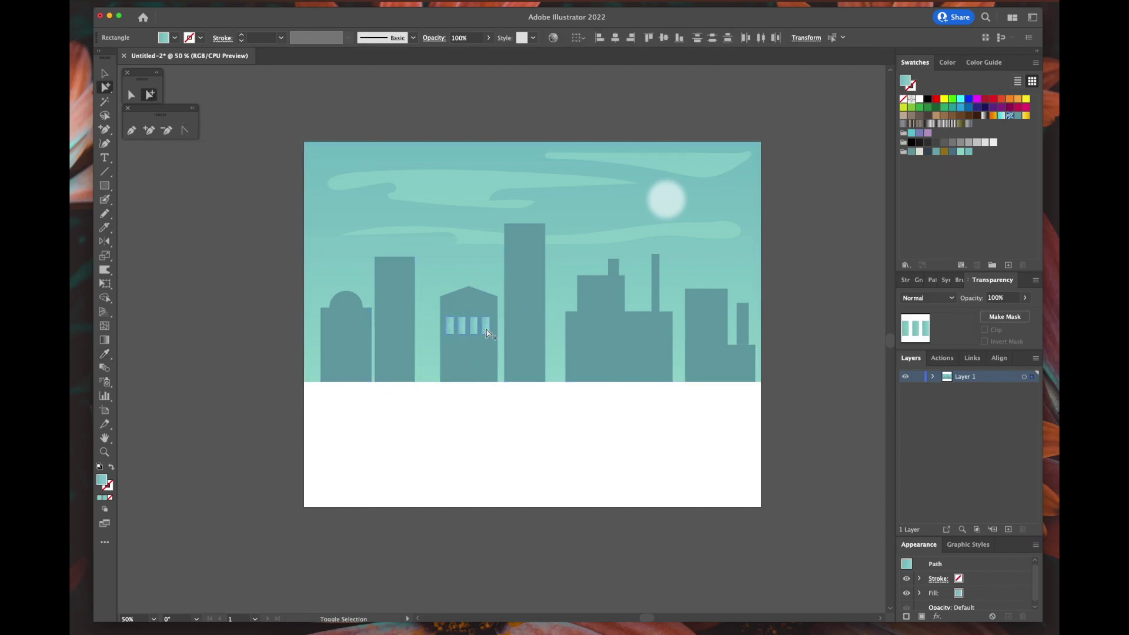
key(ctrl+g)
shift+click(484, 347)
click(614, 38)
click(523, 417)
Draw a pair of gradient windows at the top of the tallest tower and repeat the pair down its full height.
click(104, 186)
mouse_move(512, 233)
mouse_down()
mouse_move(531, 238)
mouse_move(525, 256)
mouse_up()
key(ctrl+g)
key(super+d)
key(super+d)
key(super+d)
key(super+d)
key(super+d)
Add a row of three gradient windows near the top of the second building.
key(super+d)
key(super+d)
click(247, 271)
click(105, 186)
drag(379, 262, 396, 272)
click(150, 95)
key(super+d)
click(253, 268)
Draw a round gradient window and place it below the dome of the leftmost building.
click(105, 186)
drag(106, 188, 156, 212)
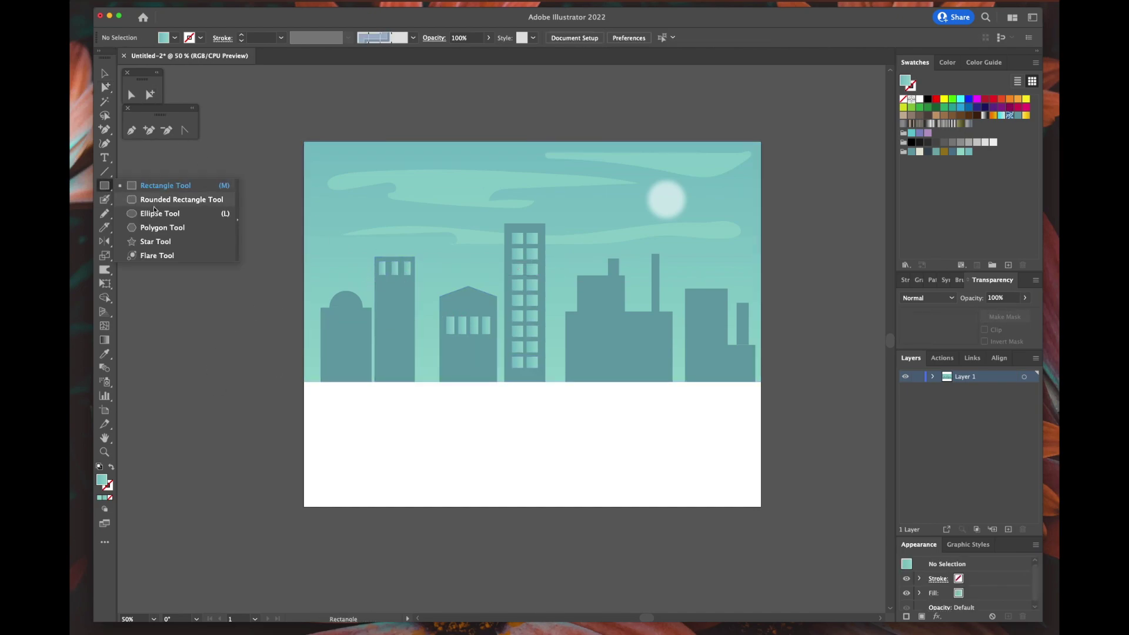
drag(319, 289, 346, 313)
key(e)
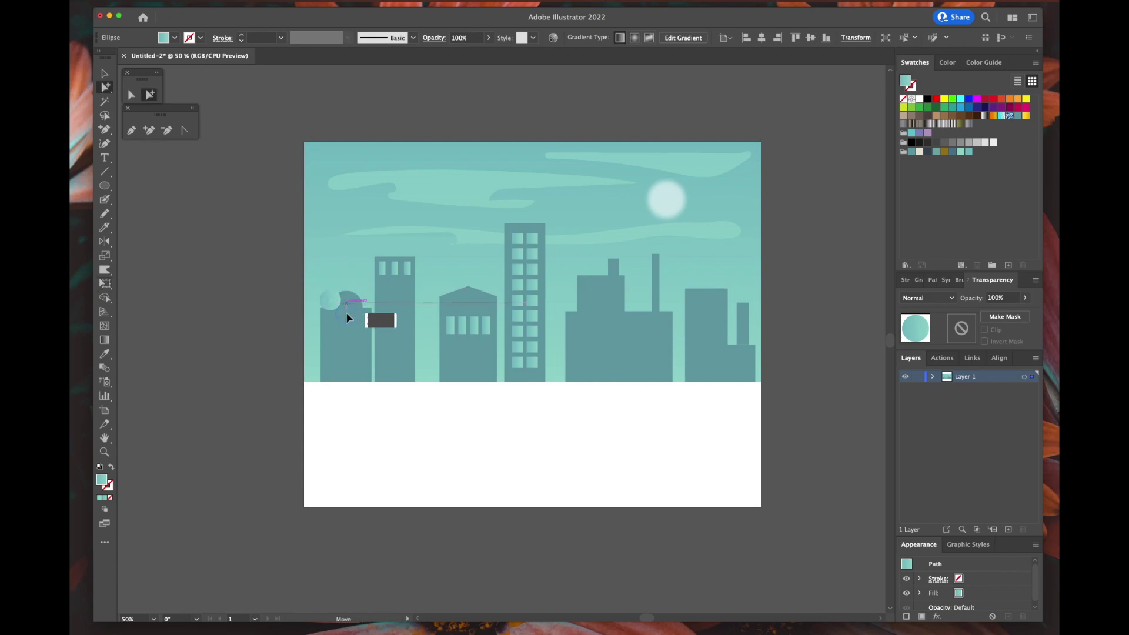
key(ctrl+shift+a)
Add three wide gradient windows to the lower part of the factory building.
click(105, 185)
mouse_move(571, 316)
mouse_down()
mouse_move(594, 332)
mouse_move(633, 326)
mouse_move(588, 360)
mouse_move(637, 363)
mouse_up()
click(150, 95)
click(213, 457)
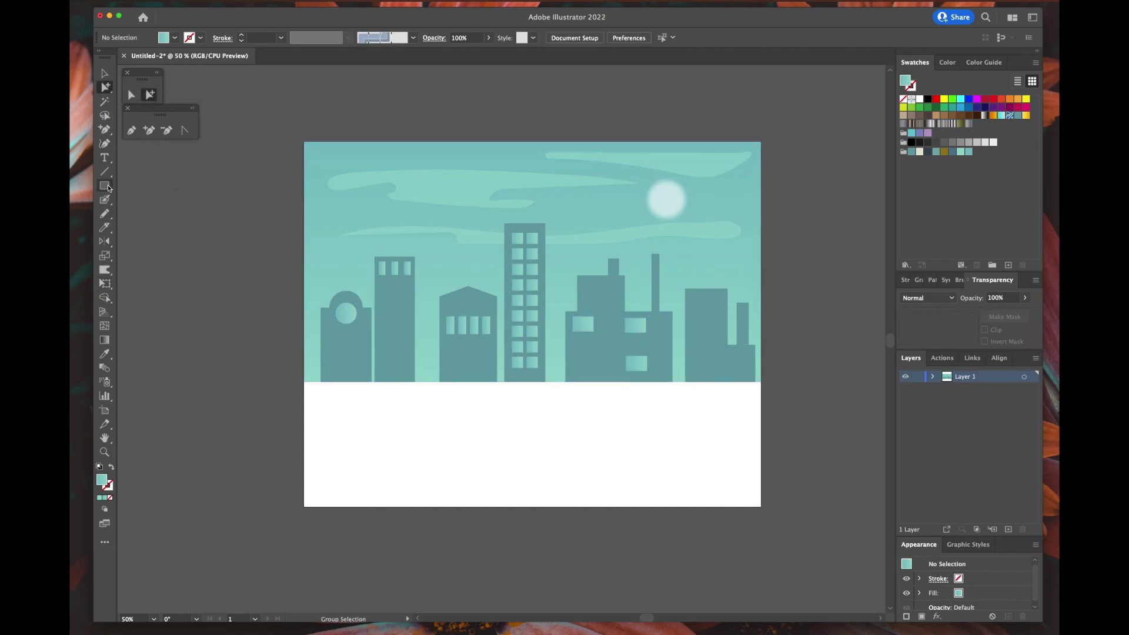
Fill the upper part of the rightmost block with rows of four small, evenly spaced gradient windows.
click(105, 186)
mouse_move(690, 294)
mouse_down()
mouse_move(703, 297)
mouse_move(695, 305)
mouse_up()
click(150, 94)
key(super+d)
key(super+d)
click(246, 471)
click(694, 298)
shift+click(703, 298)
shift+click(712, 298)
shift+click(722, 298)
key(super+d)
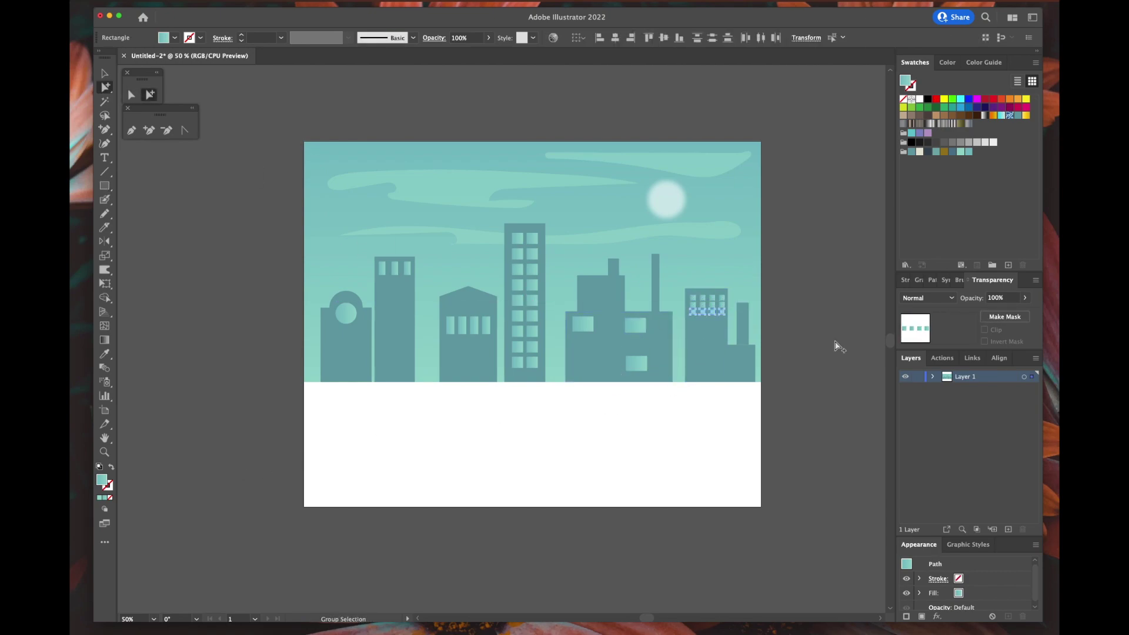
click(836, 344)
Draw a narrow muted teal tower just to the right of the second building, reaching down to the horizon.
click(104, 186)
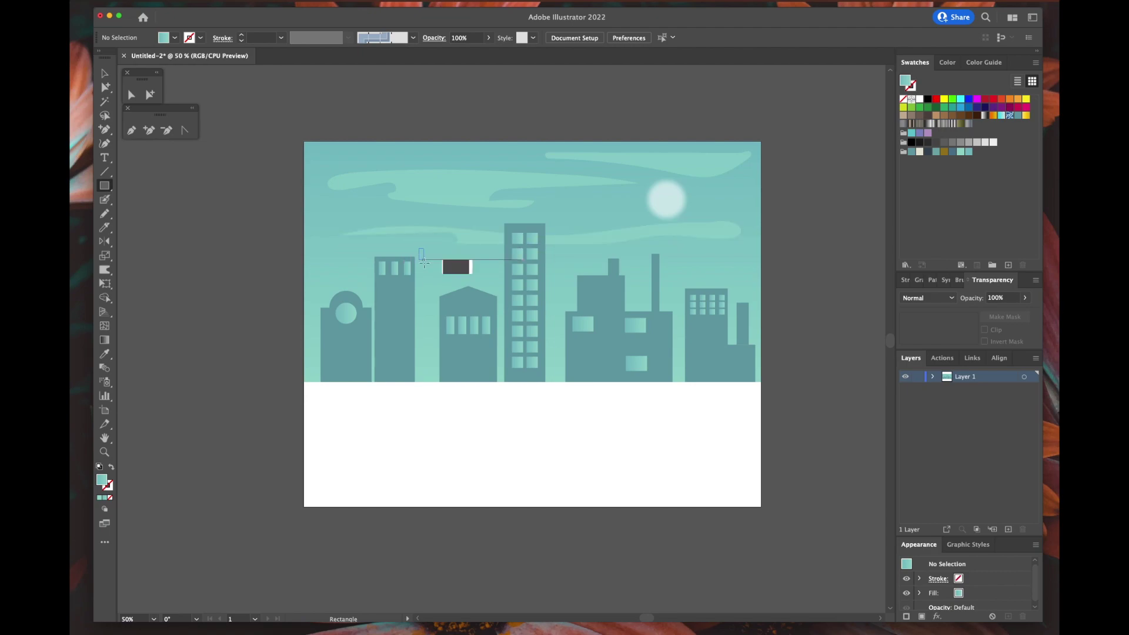
drag(419, 248, 430, 382)
click(149, 94)
click(257, 149)
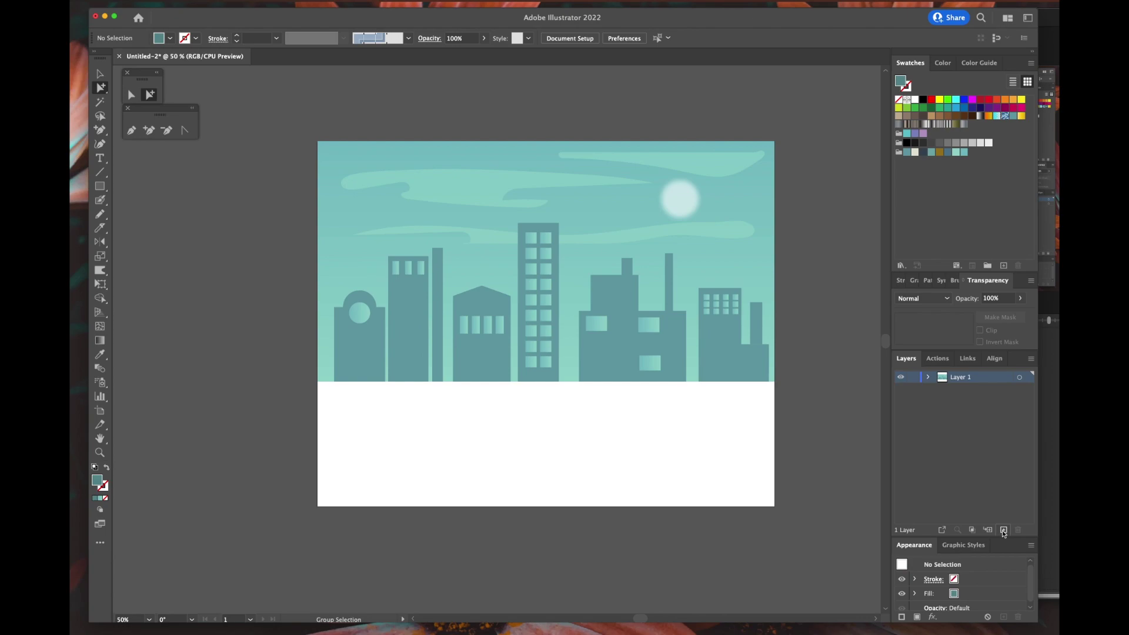
Lock Layer 1, add a new layer above it and ready the Pencil tool.
click(1003, 531)
key(n)
key(Return)
click(614, 411)
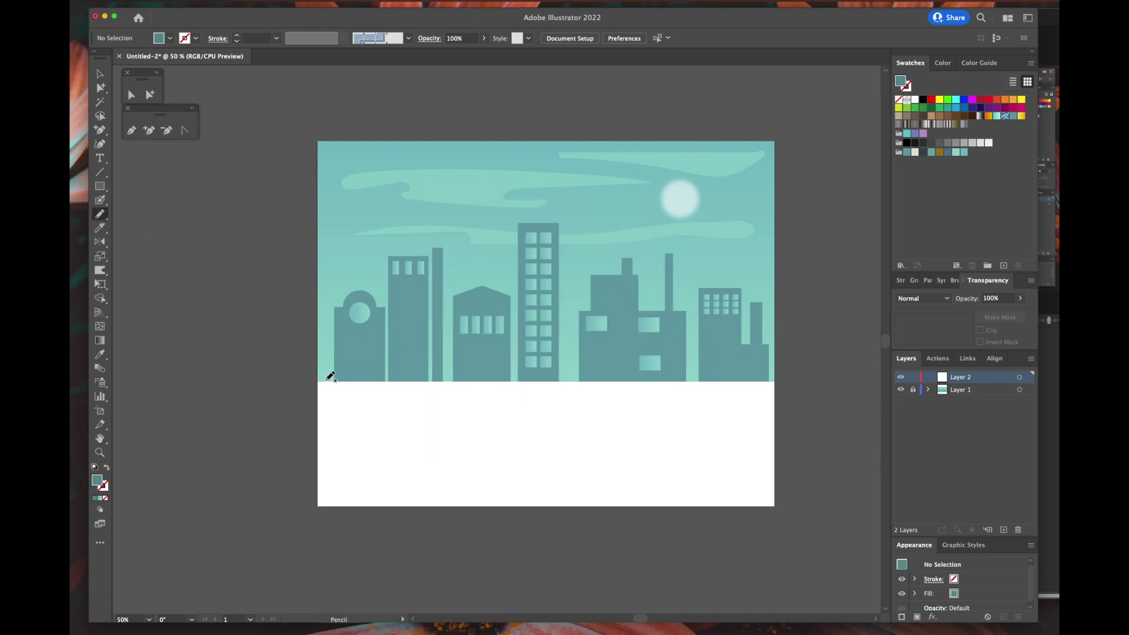
Draw five bumpy dark teal bushes along the base of the buildings with the Pencil tool.
drag(379, 371, 327, 380)
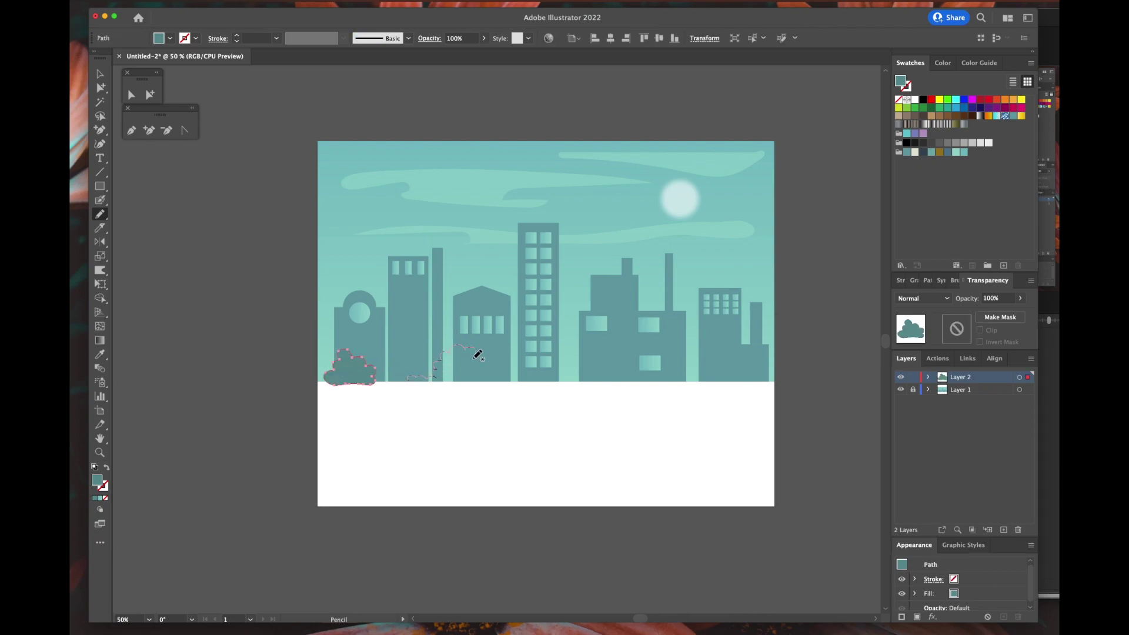
drag(452, 385, 411, 381)
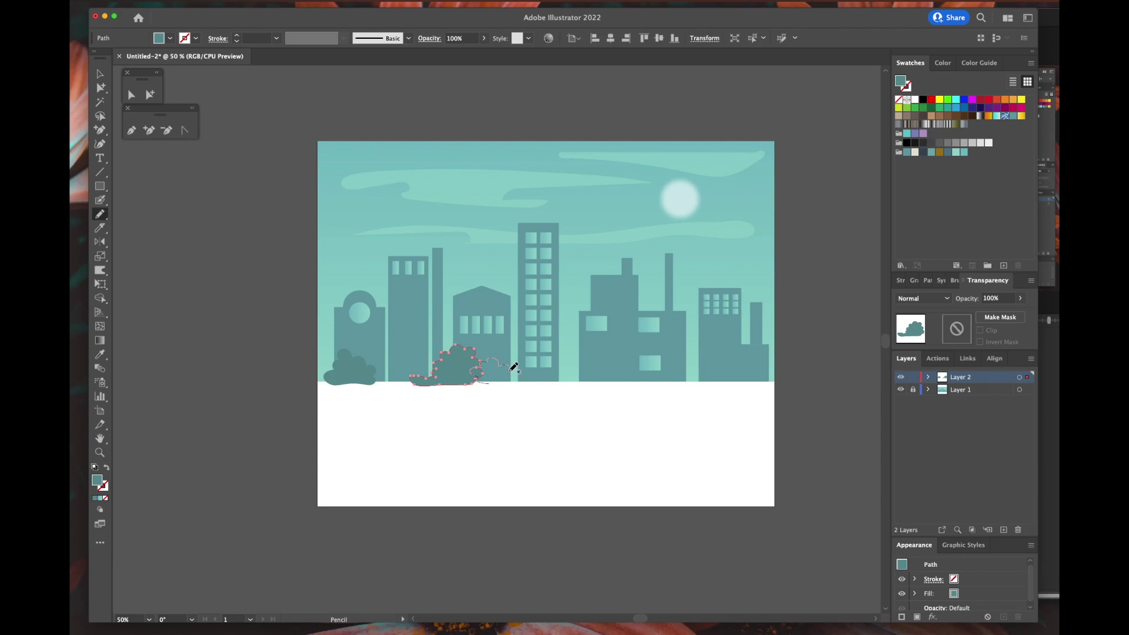
drag(513, 367, 477, 382)
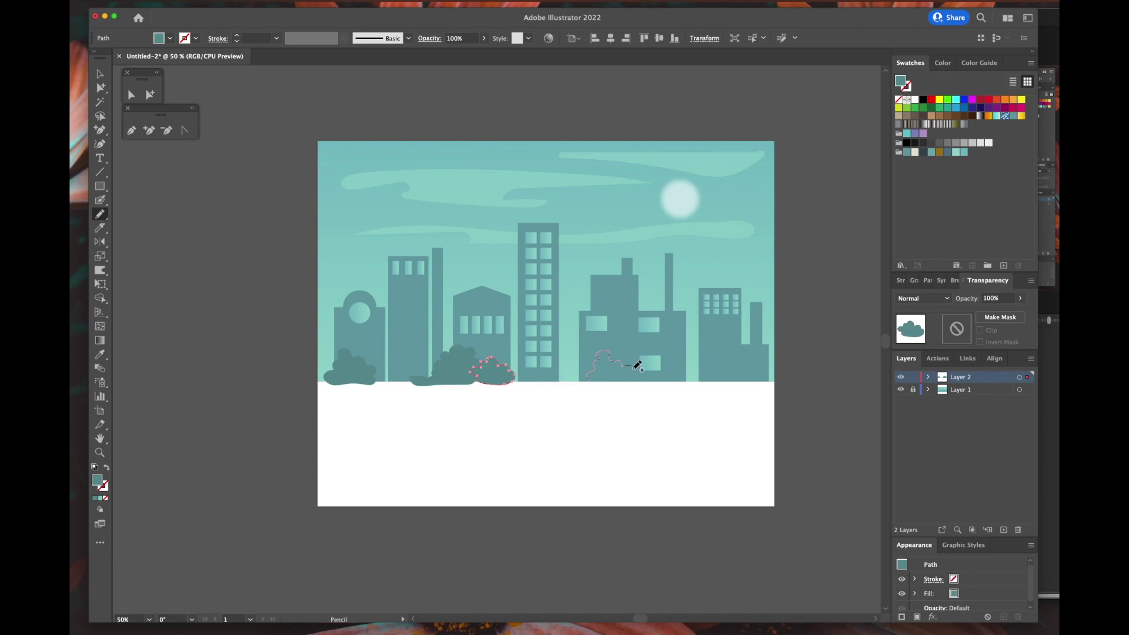
mouse_move(638, 366)
mouse_down()
mouse_move(615, 381)
mouse_move(593, 373)
mouse_up()
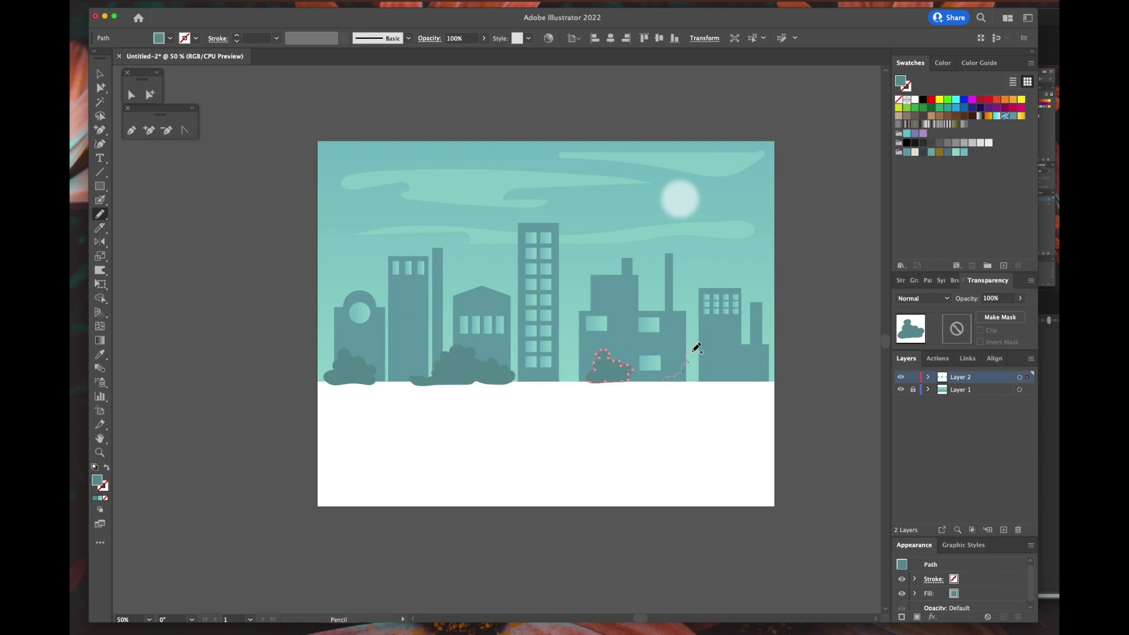
mouse_move(723, 379)
mouse_down()
mouse_move(670, 384)
mouse_move(720, 337)
mouse_move(738, 356)
mouse_move(734, 381)
mouse_move(712, 351)
mouse_up()
key(a)
click(231, 196)
Cover the ground with a white rectangle and warp its upper edge into gentle snow waves.
key(m)
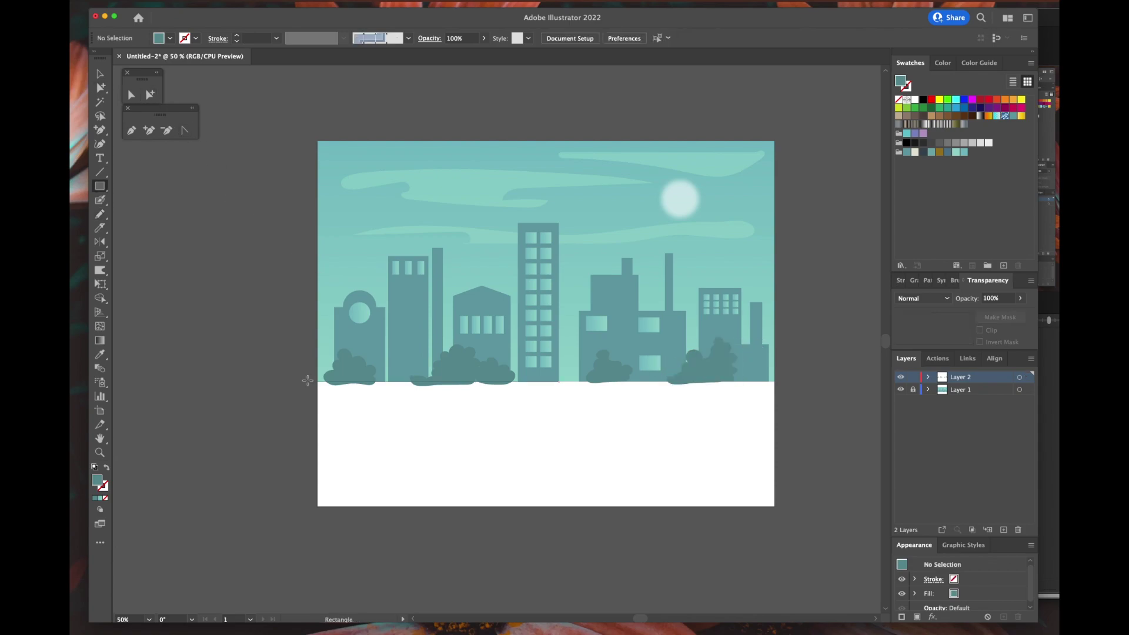
click(915, 105)
mouse_move(309, 379)
mouse_down()
mouse_move(776, 469)
mouse_move(779, 511)
mouse_up()
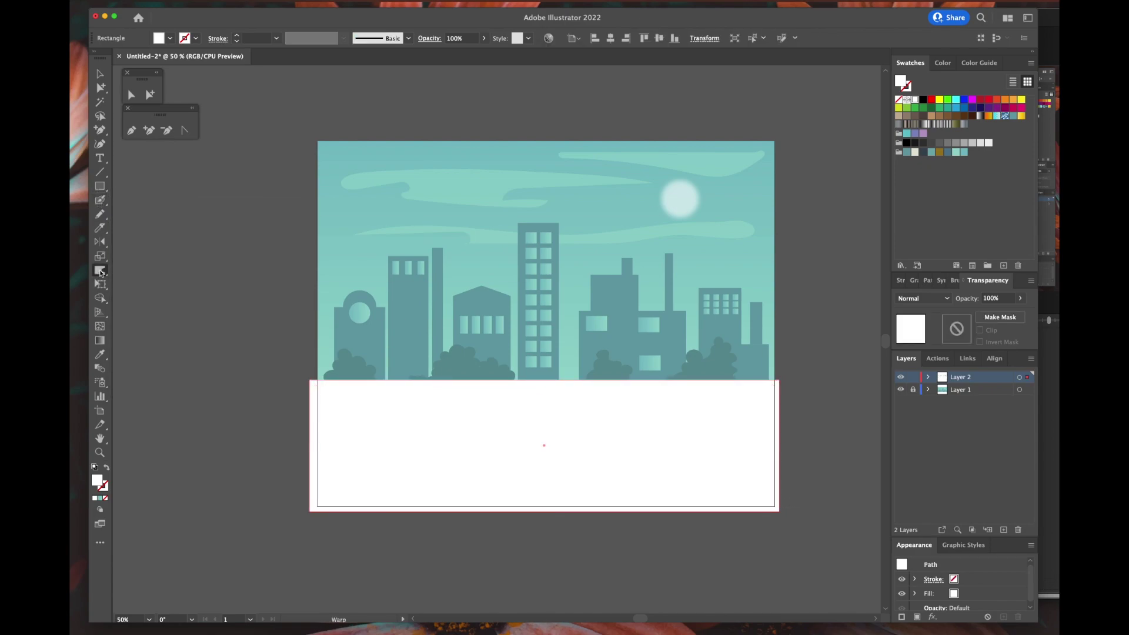
drag(100, 270, 153, 284)
mouse_move(329, 403)
mouse_down()
mouse_move(323, 390)
mouse_move(755, 388)
mouse_up()
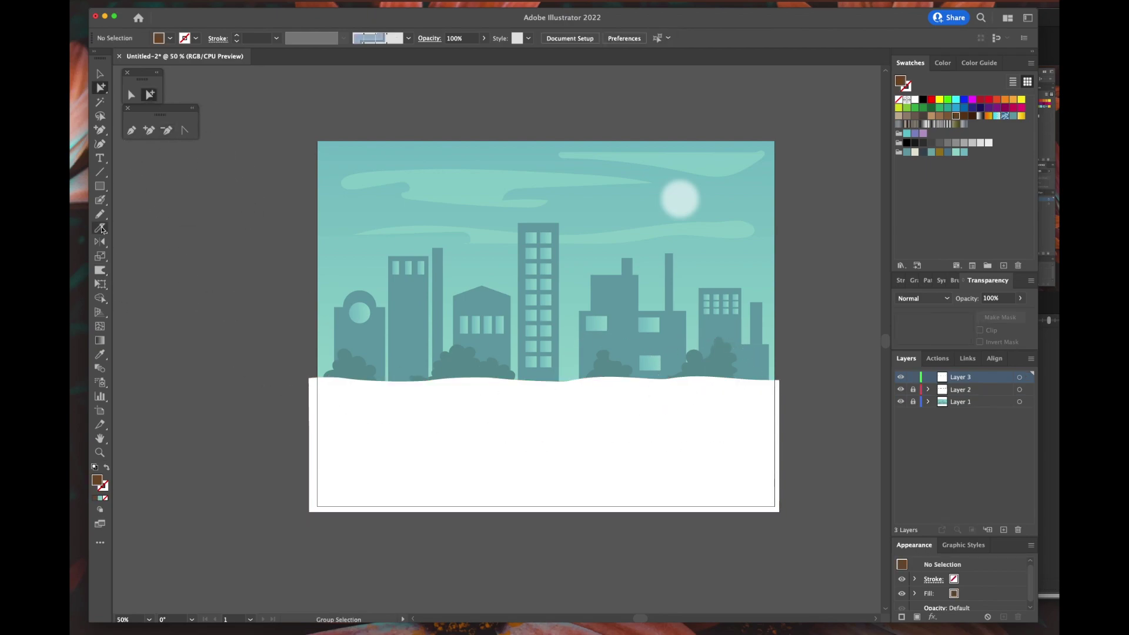
Draw a brown bare tree with branching limbs in the left foreground on a new Layer 3 using the Pencil tool.
drag(100, 214, 155, 234)
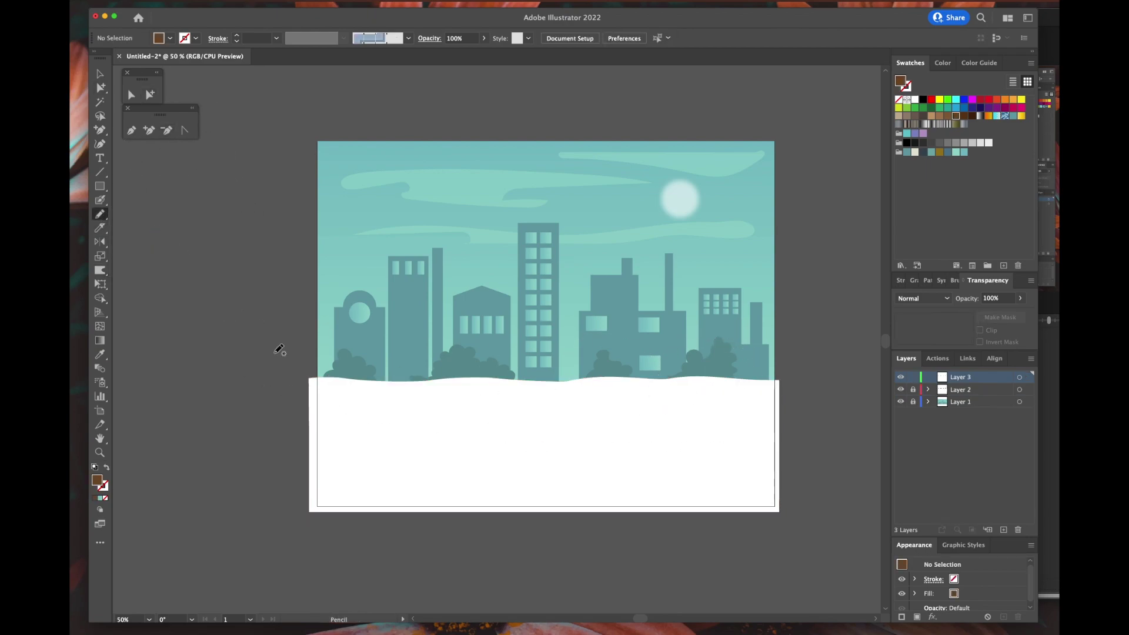
double_click(99, 214)
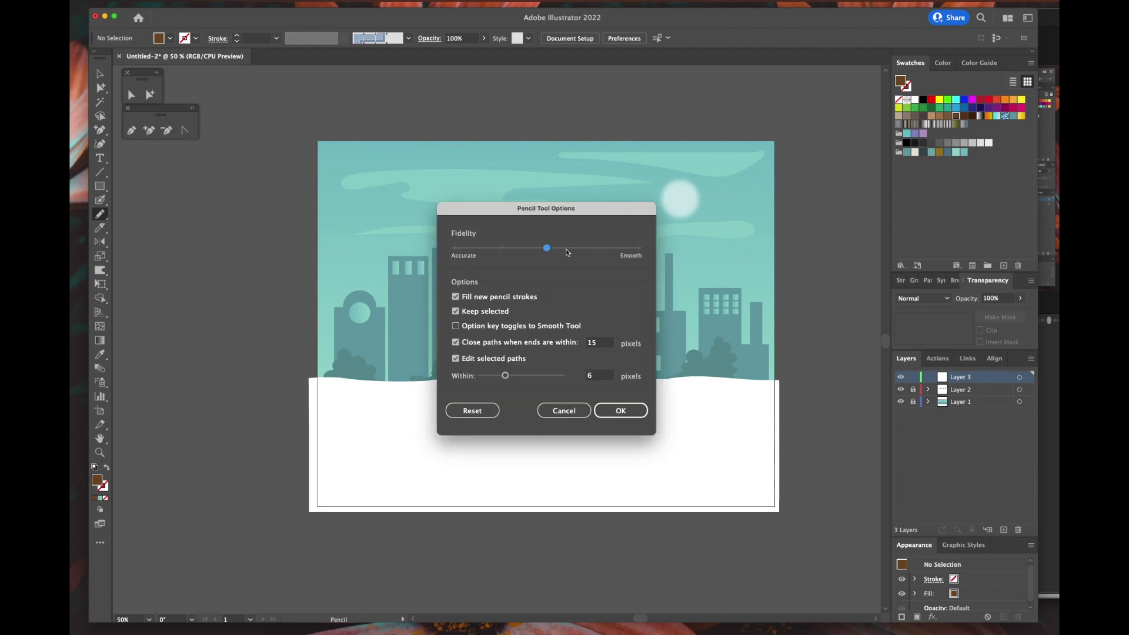
click(627, 414)
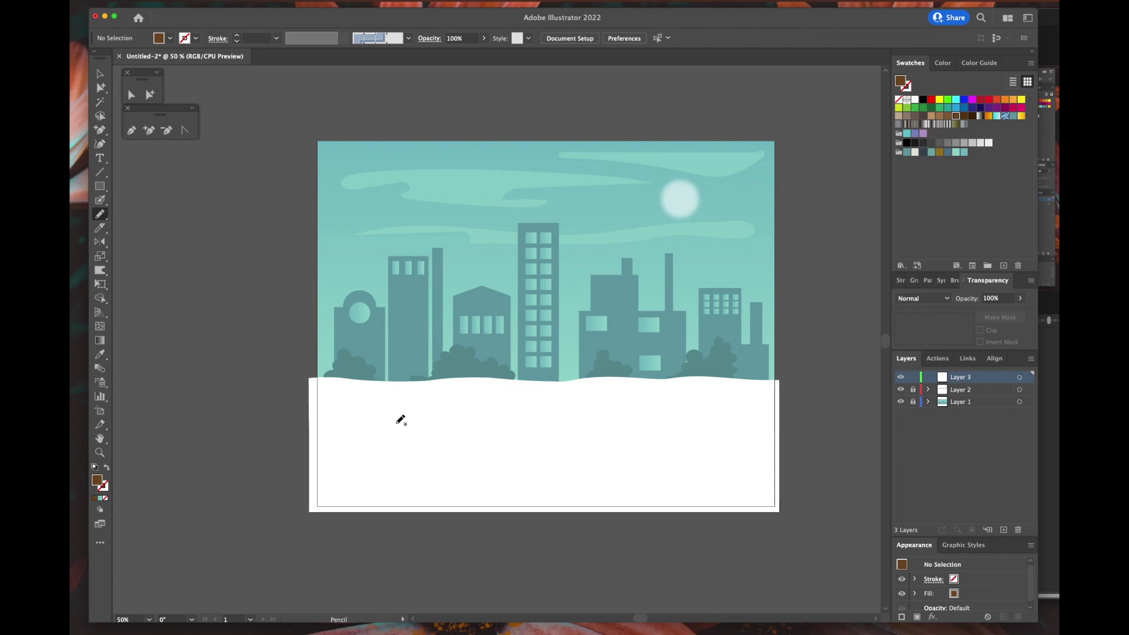
mouse_move(404, 426)
mouse_down()
mouse_move(392, 381)
mouse_move(368, 368)
mouse_move(385, 373)
mouse_move(383, 362)
mouse_move(334, 328)
mouse_move(353, 330)
mouse_move(353, 316)
mouse_move(360, 340)
mouse_move(383, 350)
mouse_move(388, 313)
mouse_move(389, 345)
mouse_up()
mouse_move(416, 324)
mouse_down()
mouse_move(433, 350)
mouse_move(450, 349)
mouse_move(410, 362)
mouse_move(421, 447)
mouse_move(403, 439)
mouse_up()
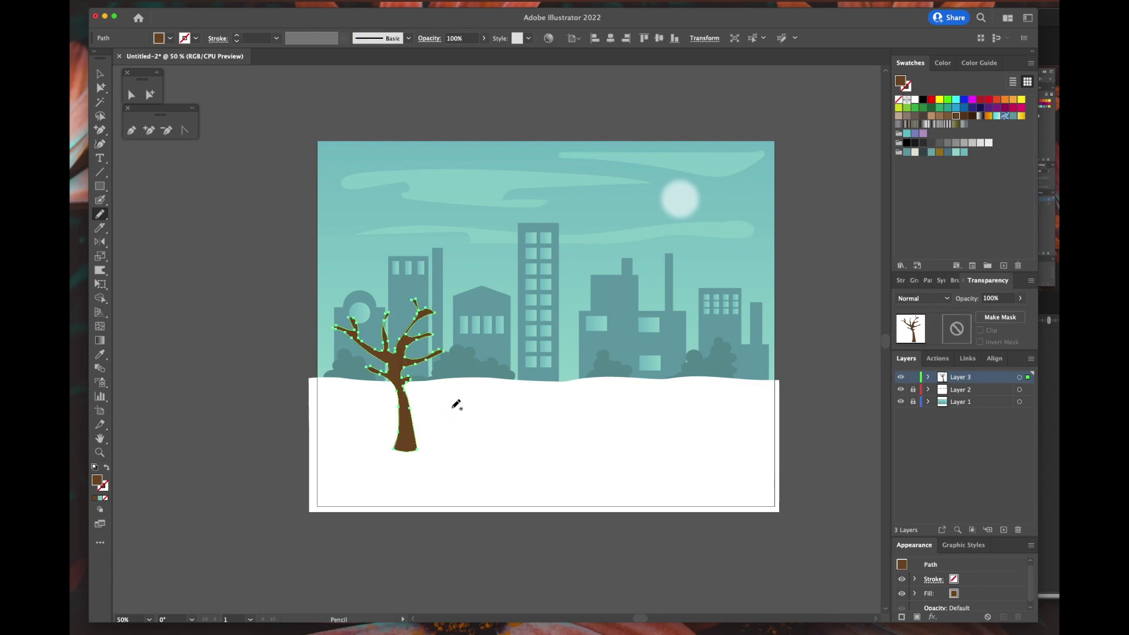
click(150, 95)
click(240, 103)
Paint grey snow clumps over the branch tips with the Blob Brush at about 52 pt.
click(972, 143)
double_click(100, 200)
drag(457, 349, 466, 349)
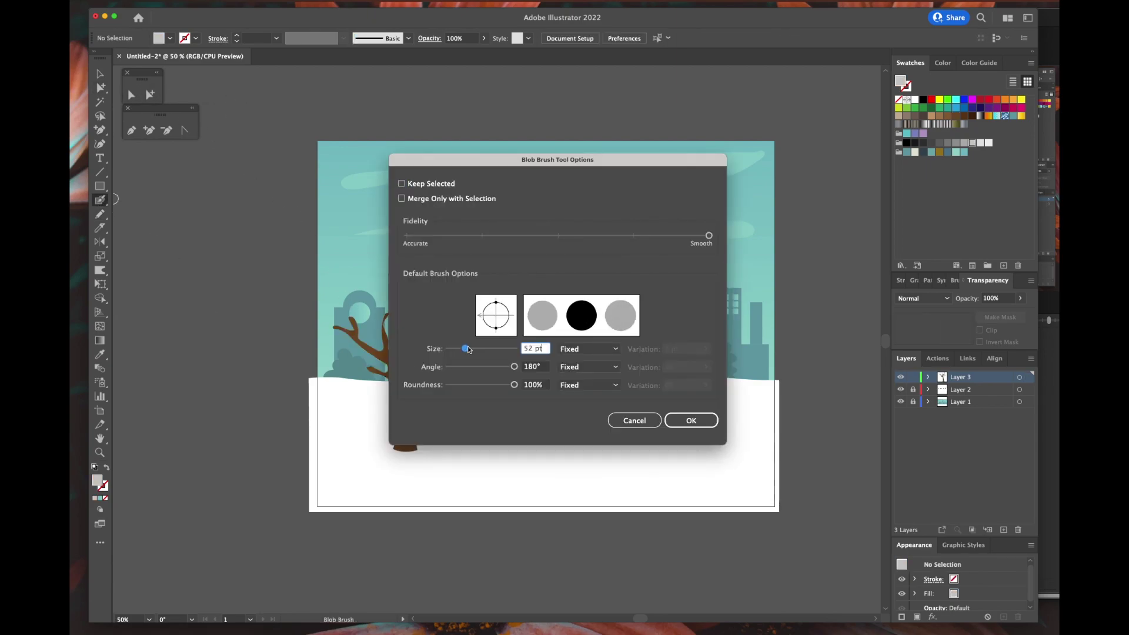
click(690, 420)
mouse_move(331, 339)
mouse_down()
mouse_move(327, 328)
mouse_move(352, 307)
mouse_move(390, 310)
mouse_move(409, 297)
mouse_move(434, 299)
mouse_move(438, 330)
mouse_up()
drag(441, 347, 450, 355)
Send the grey snow clumps behind the tree's branches.
click(150, 95)
click(335, 327)
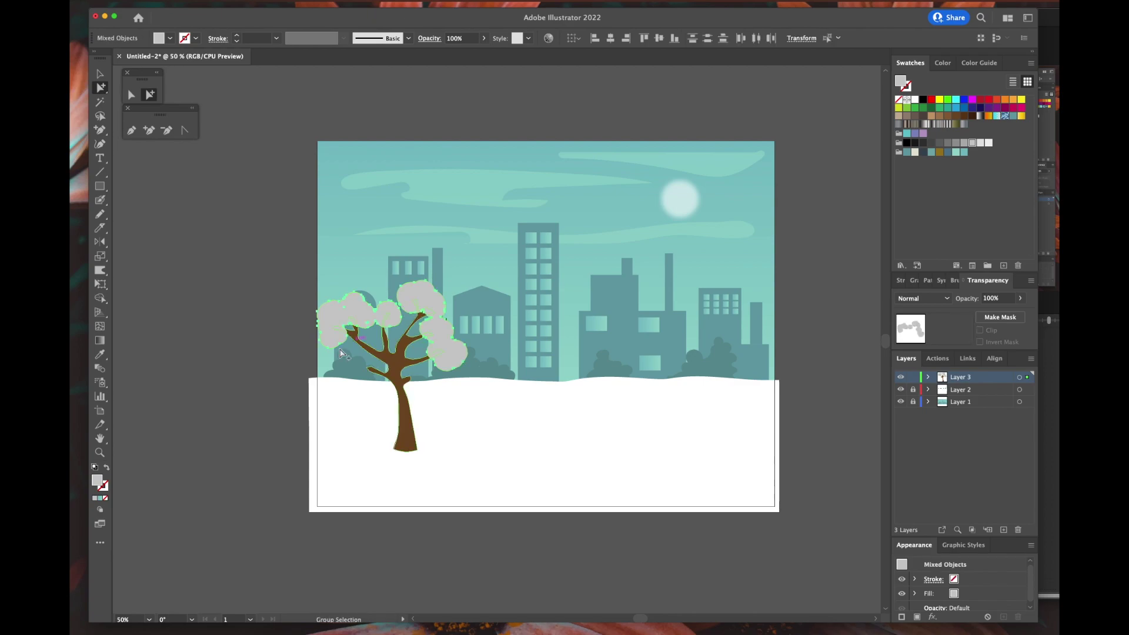
key(super+shift+bracketleft)
click(306, 362)
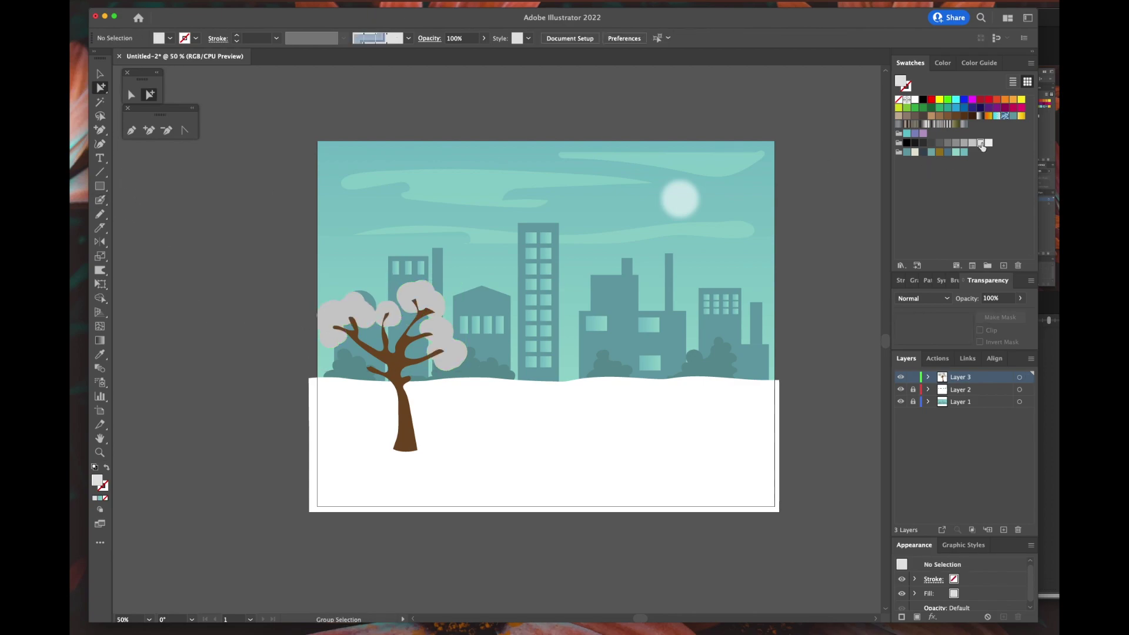
Paint lighter grey snow highlights over the clumps and on the lower left branch with the Blob Brush.
click(99, 203)
drag(338, 327, 351, 315)
mouse_move(328, 328)
mouse_down()
mouse_move(346, 313)
mouse_move(376, 320)
mouse_up()
drag(406, 296, 411, 305)
drag(432, 304, 432, 311)
drag(435, 334, 446, 351)
drag(373, 364, 371, 362)
Adjust the Blob Brush options and add small light grey touches along the edges of the snow clumps.
double_click(99, 201)
click(682, 419)
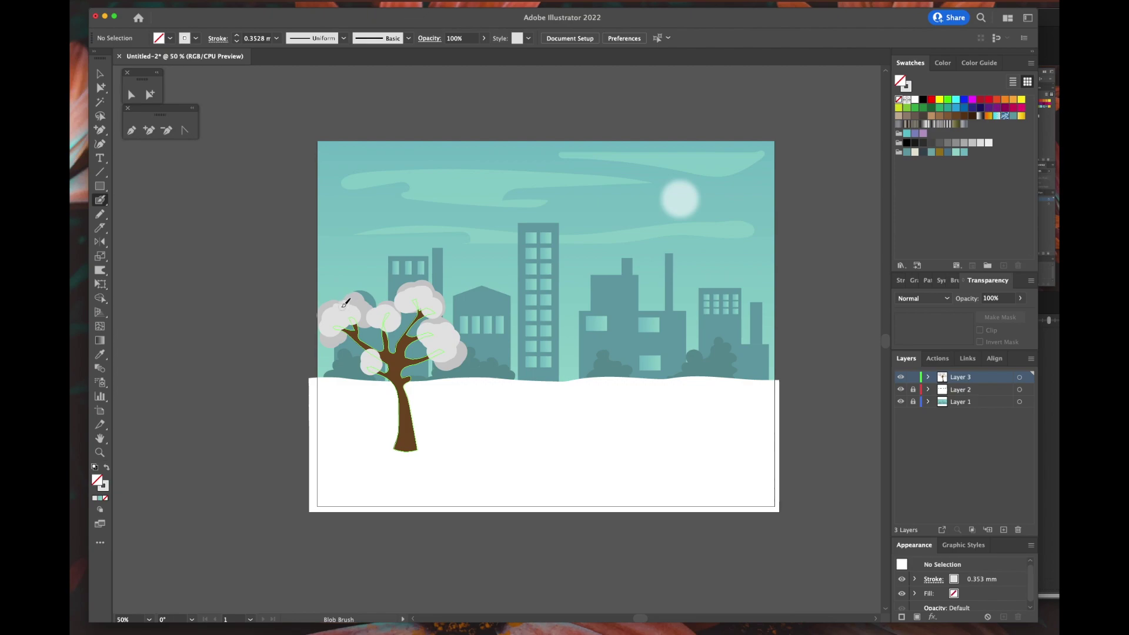
click(321, 326)
click(367, 349)
drag(396, 307, 401, 292)
Draw a thin horizontal bench slat in the snow below the factory, coloured with the tree trunk's brown.
key(m)
drag(567, 393, 662, 398)
key(i)
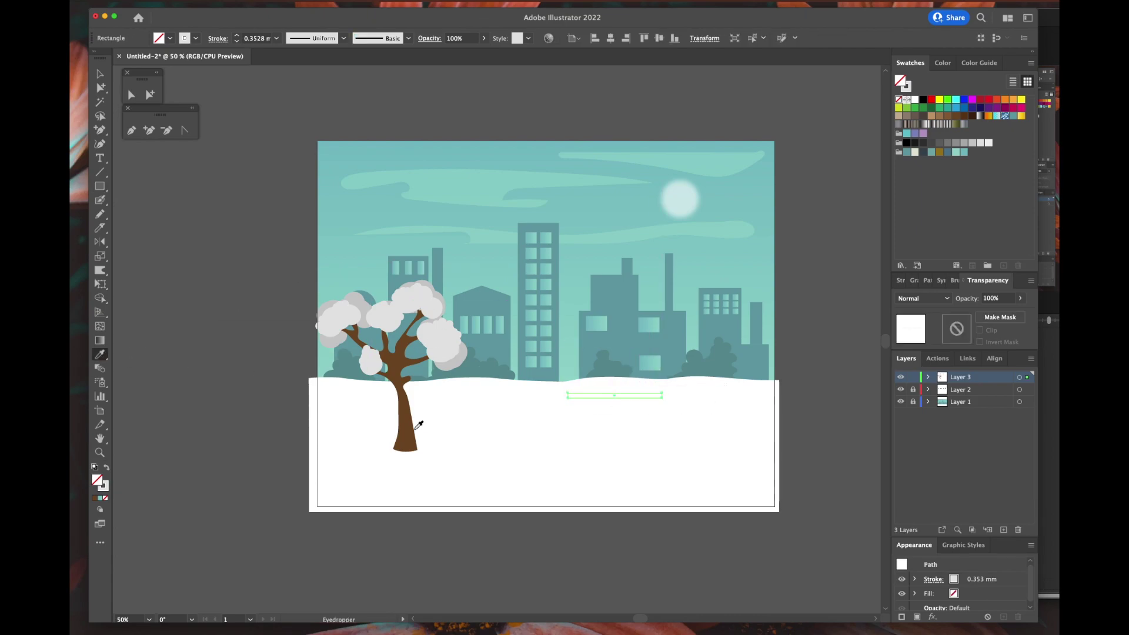
click(410, 427)
Duplicate the brown slat downward to make four bench planks, with a wider gap above the lowest one.
key(a)
alt+drag(588, 395, 647, 420)
key(ctrl+d)
click(300, 538)
click(449, 536)
click(100, 186)
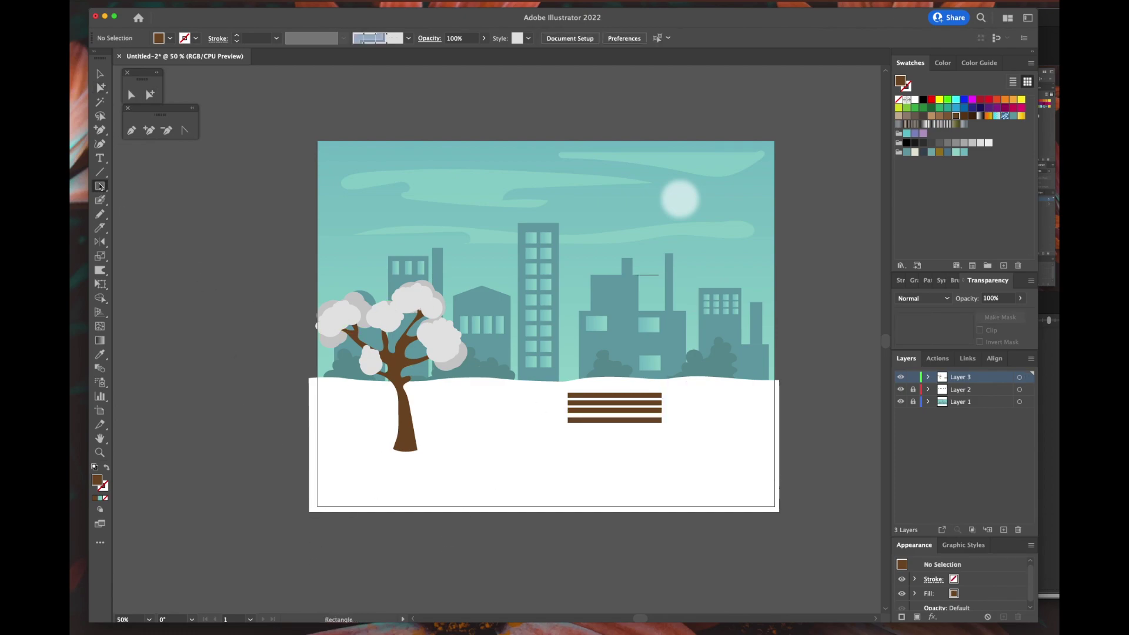
Draw a thin vertical leg across the bench slats' near end, colour it dark grey and duplicate it toward the other end.
drag(576, 389, 580, 436)
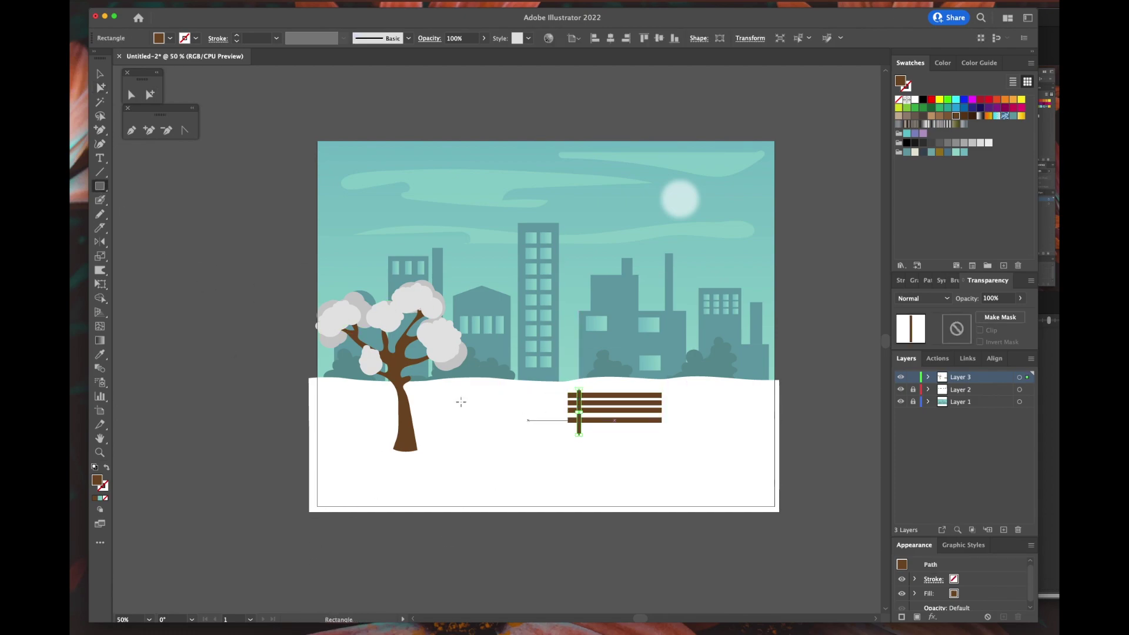
key(a)
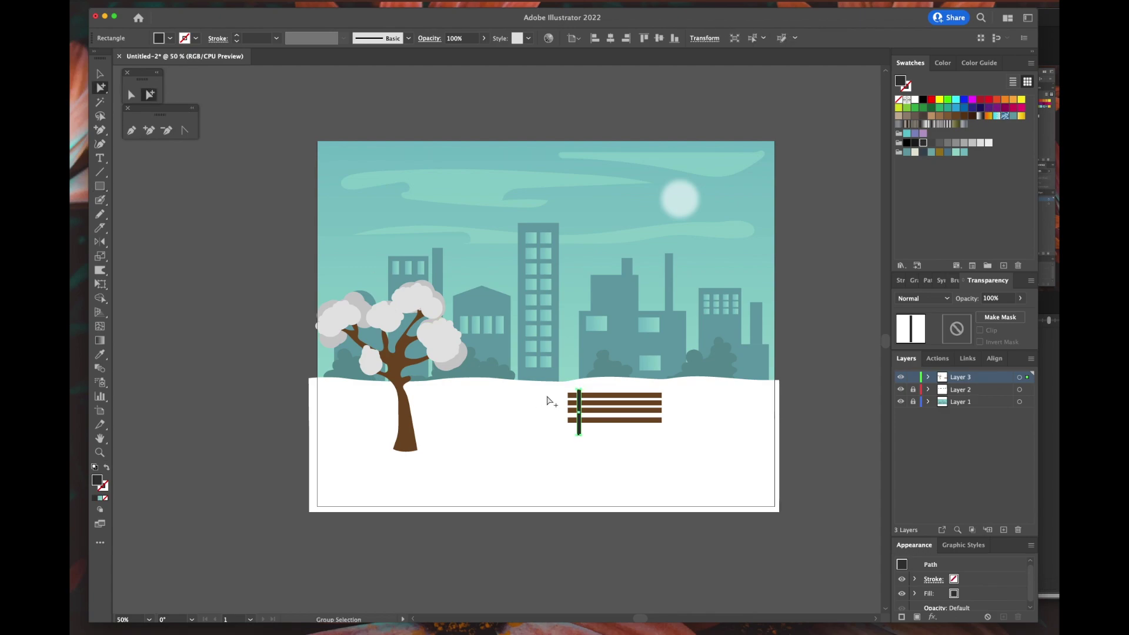
alt+drag(579, 433, 647, 434)
shift+click(579, 434)
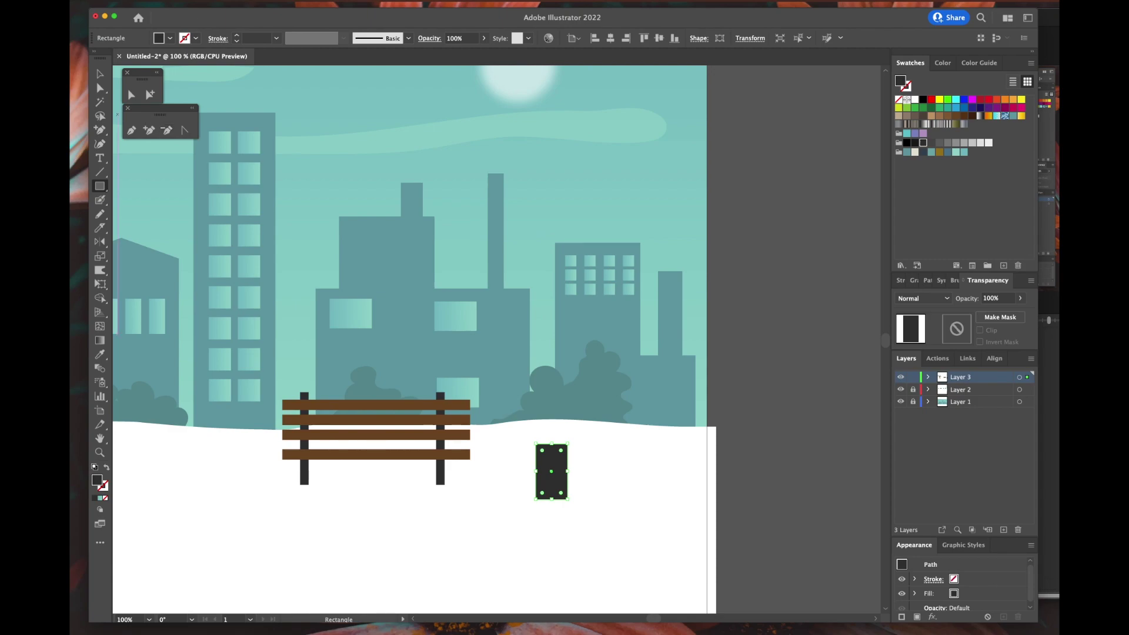
Warp the dark rectangle beside the bench into a flared lamp base using the horizontal Shell Lower style with a 16% bend.
click(197, 373)
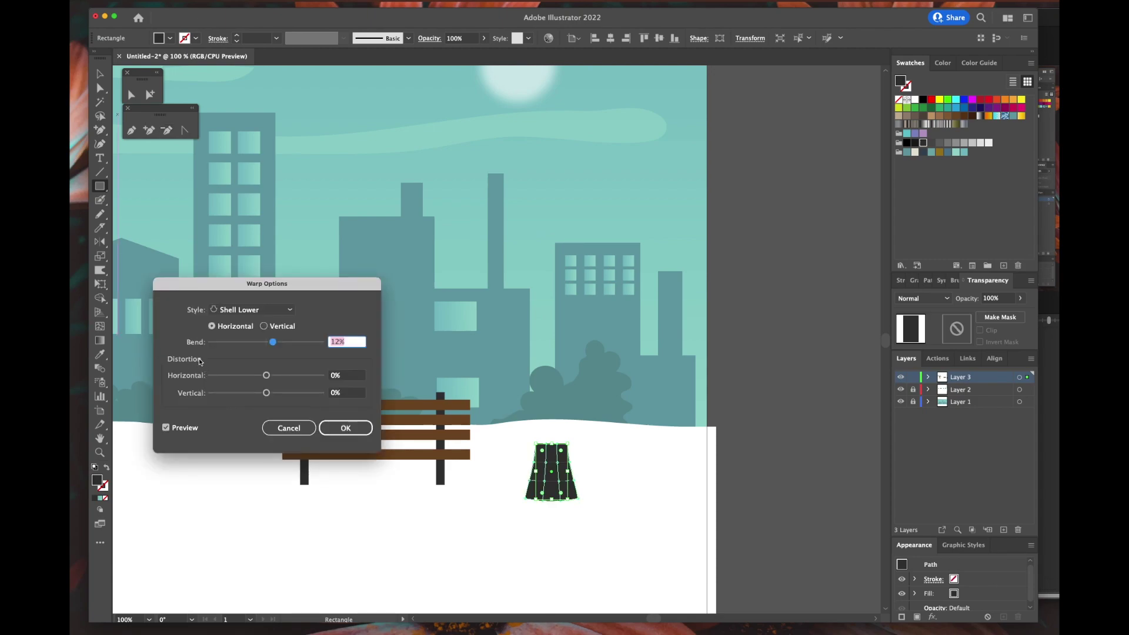
click(291, 310)
click(291, 311)
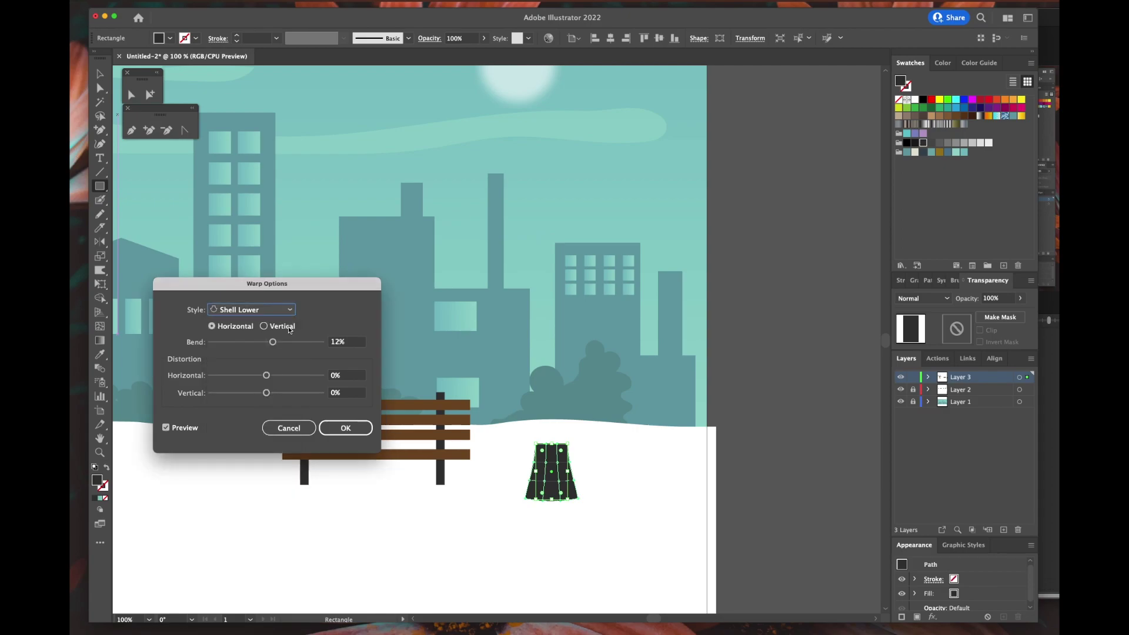
mouse_move(274, 343)
mouse_down()
mouse_move(295, 346)
mouse_move(277, 348)
mouse_up()
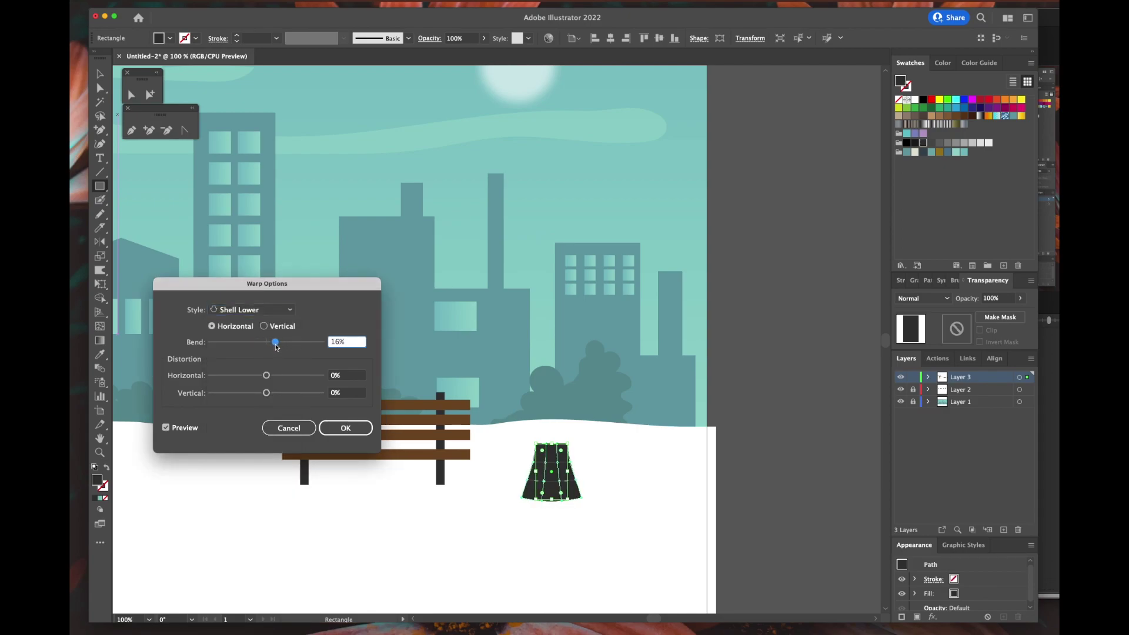
click(345, 429)
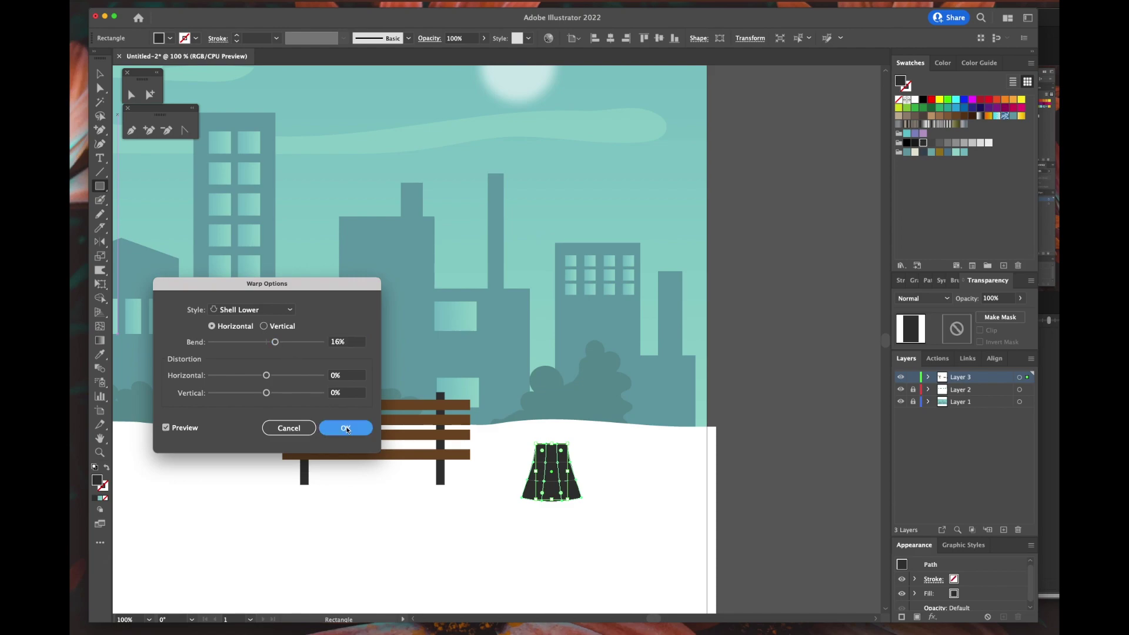
click(149, 92)
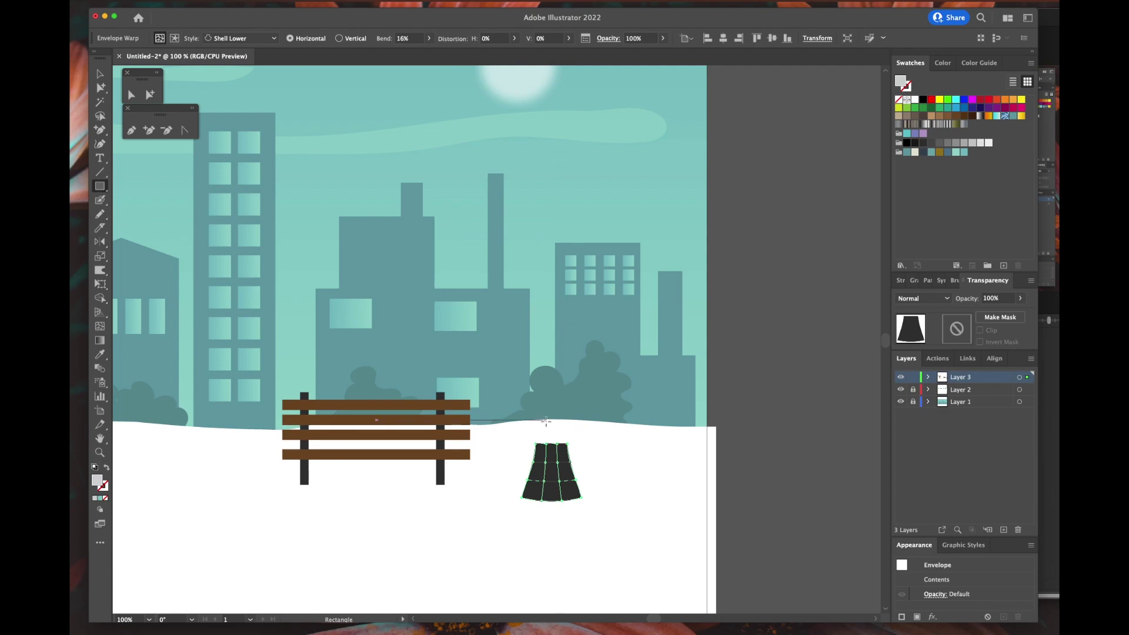
Draw a small block on top of the lamp base and match its fill to the base's dark grey.
drag(541, 417, 560, 443)
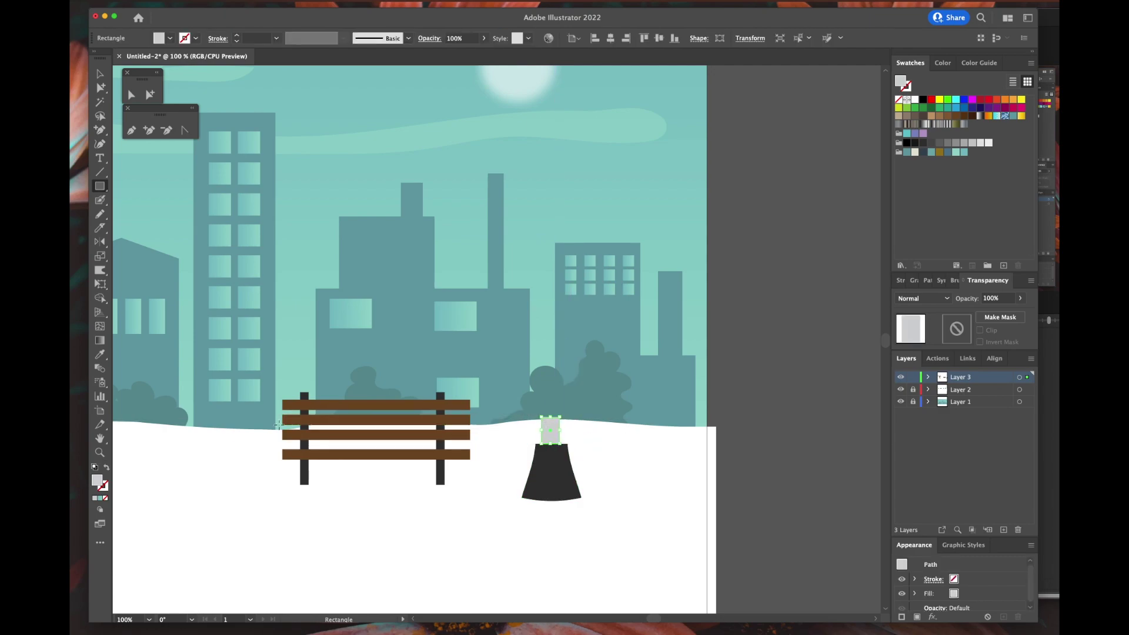
key(i)
click(540, 458)
Draw a tall, thin dark pole above the small block and nudge it sideways until it is centred on the lamp base.
click(100, 187)
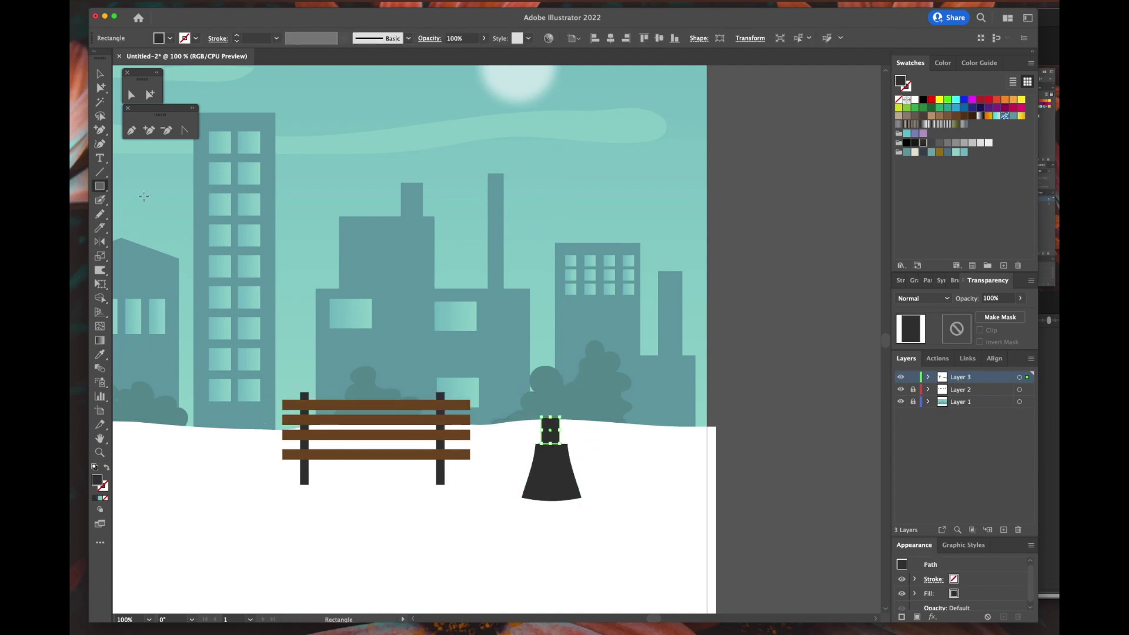
drag(540, 247, 547, 417)
click(150, 94)
key(Right)
key(Right)
key(Right)
key(Right)
key(Right)
Draw a dark rectangle on top of the pole, warp it with Shell Upper at 16% bend, and expand it into a lamp head.
click(100, 186)
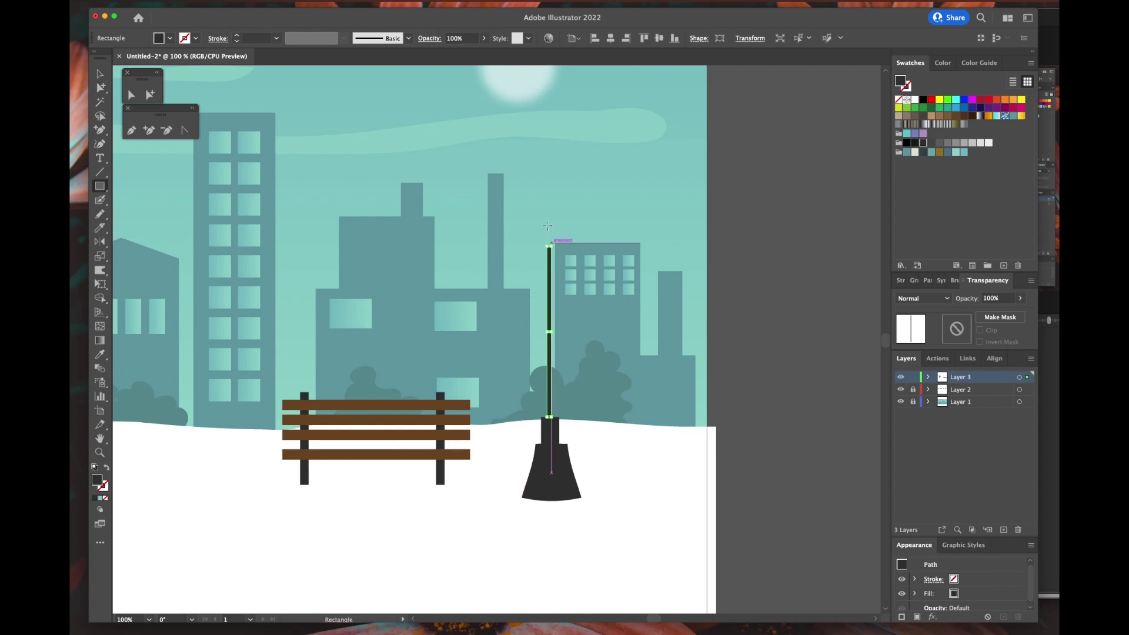
drag(533, 197, 567, 246)
key(a)
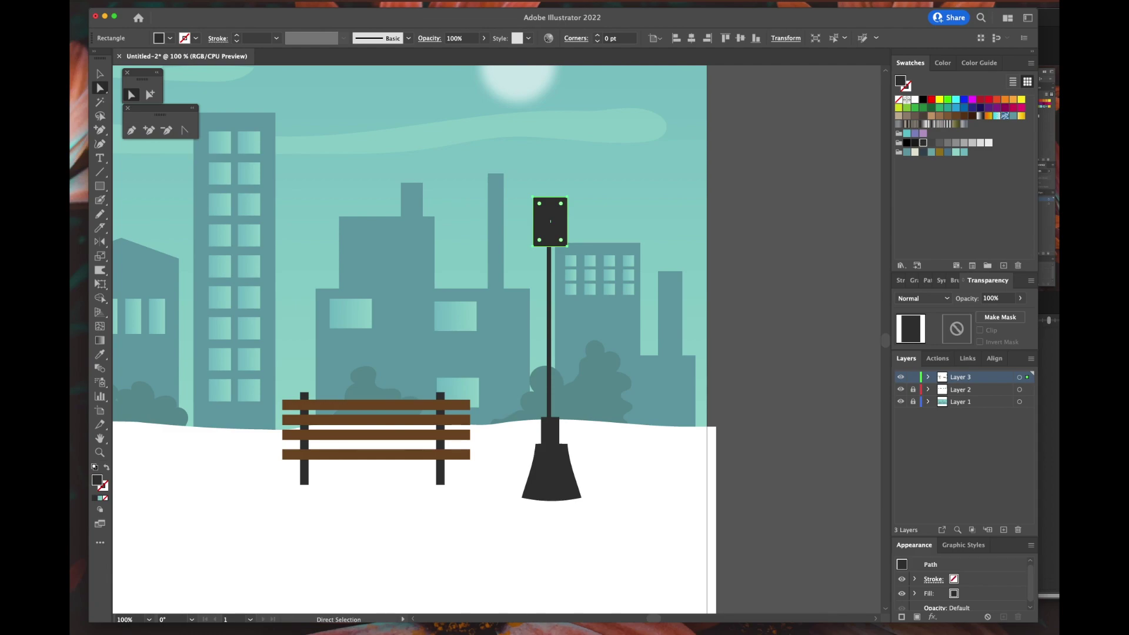
key(alt+shift+super+w)
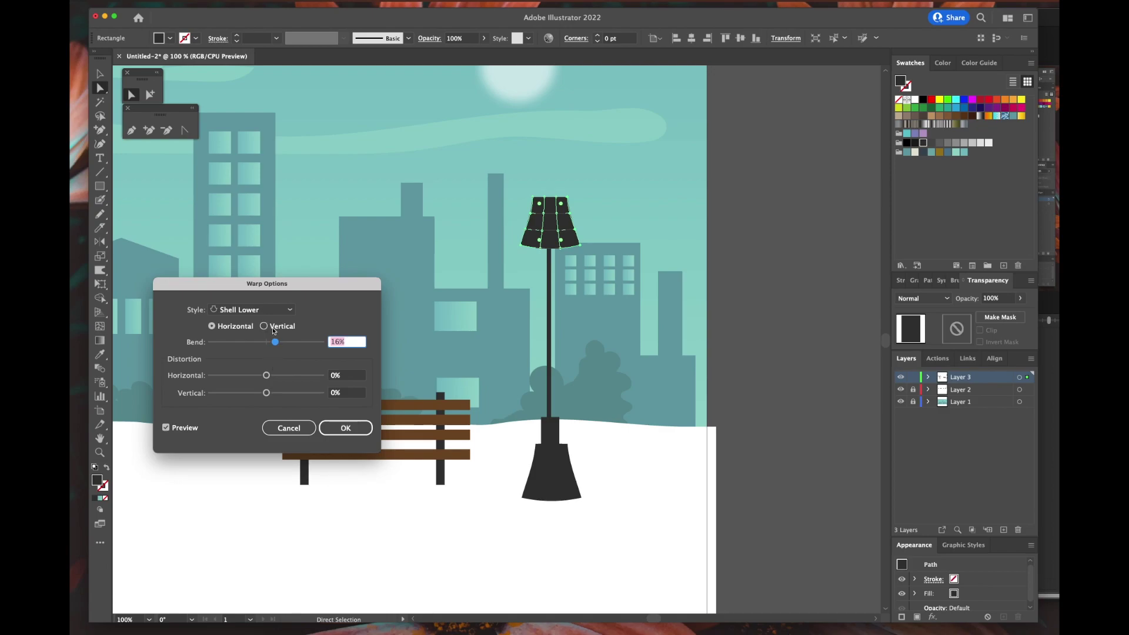
click(277, 310)
click(263, 406)
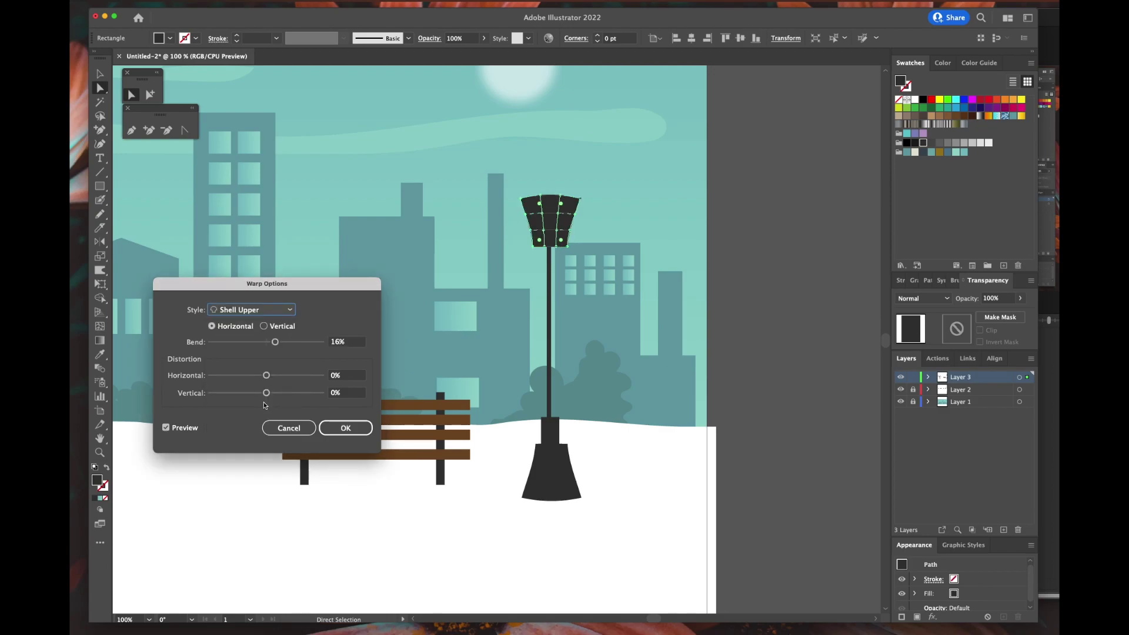
click(347, 428)
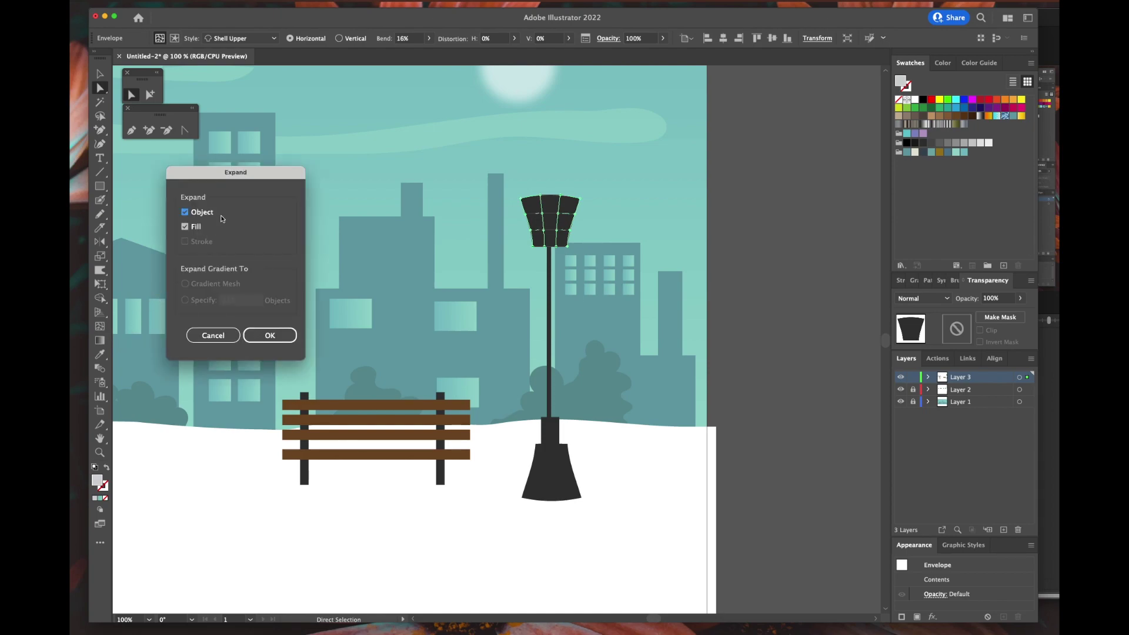
click(272, 336)
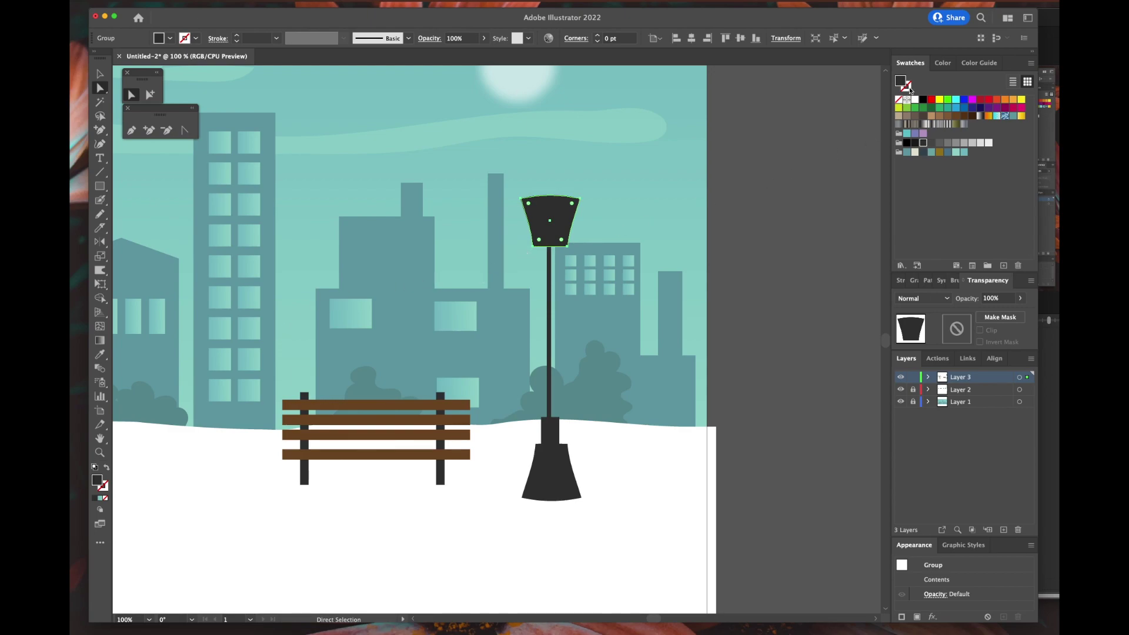
Give the lamp head a dark grey stroke and fill it with a pale yellow radial gradient from the Earthtones gradient library.
key(d)
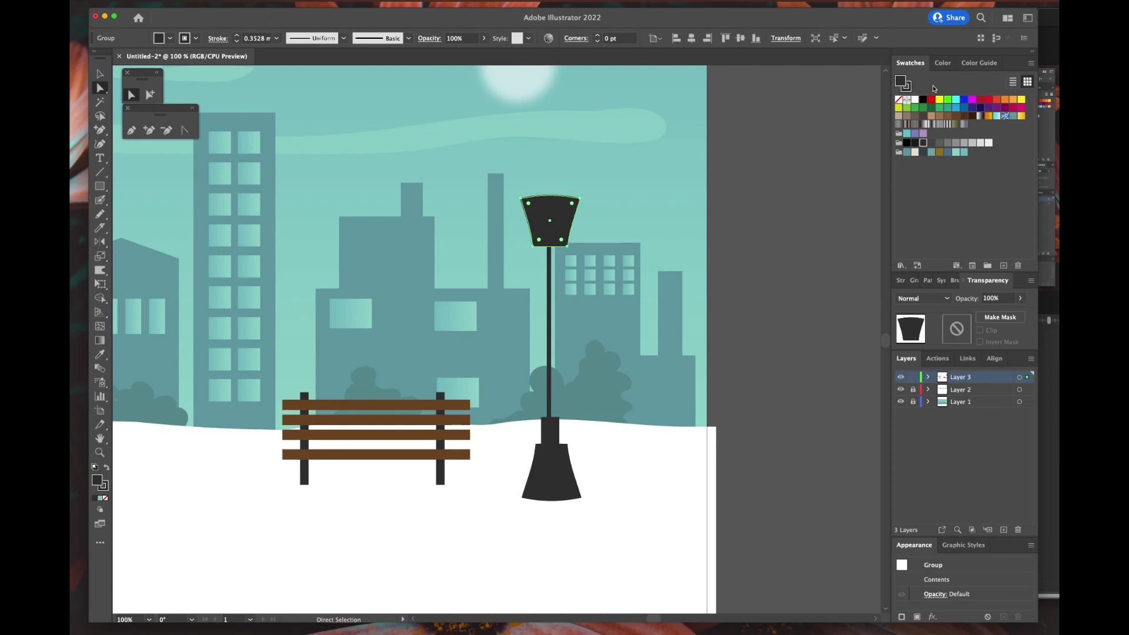
click(901, 266)
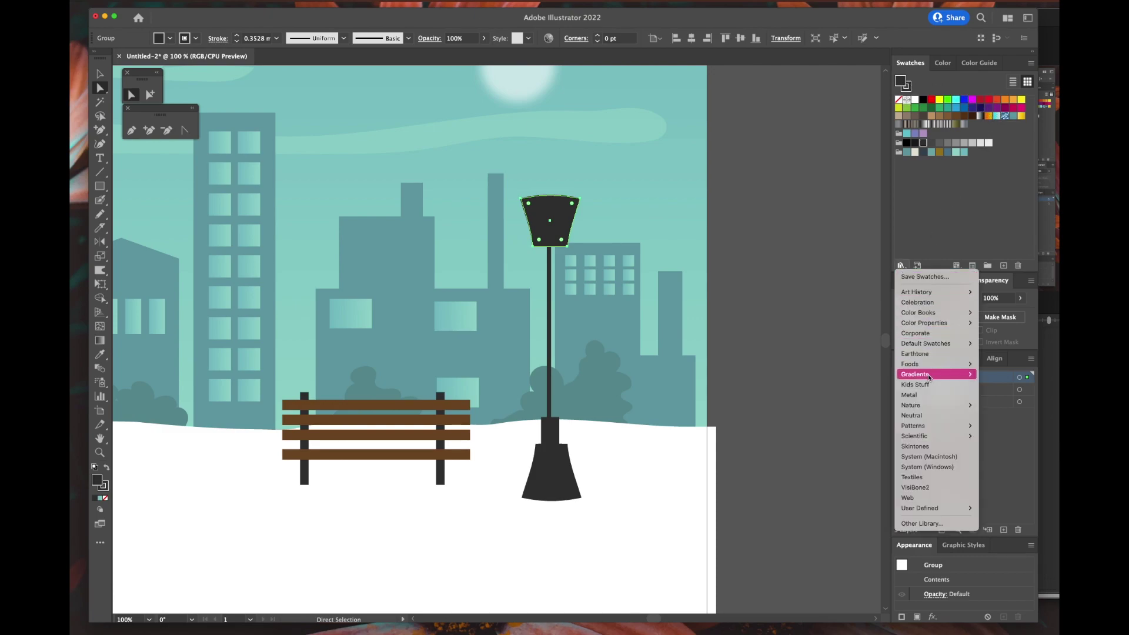
mouse_move(936, 375)
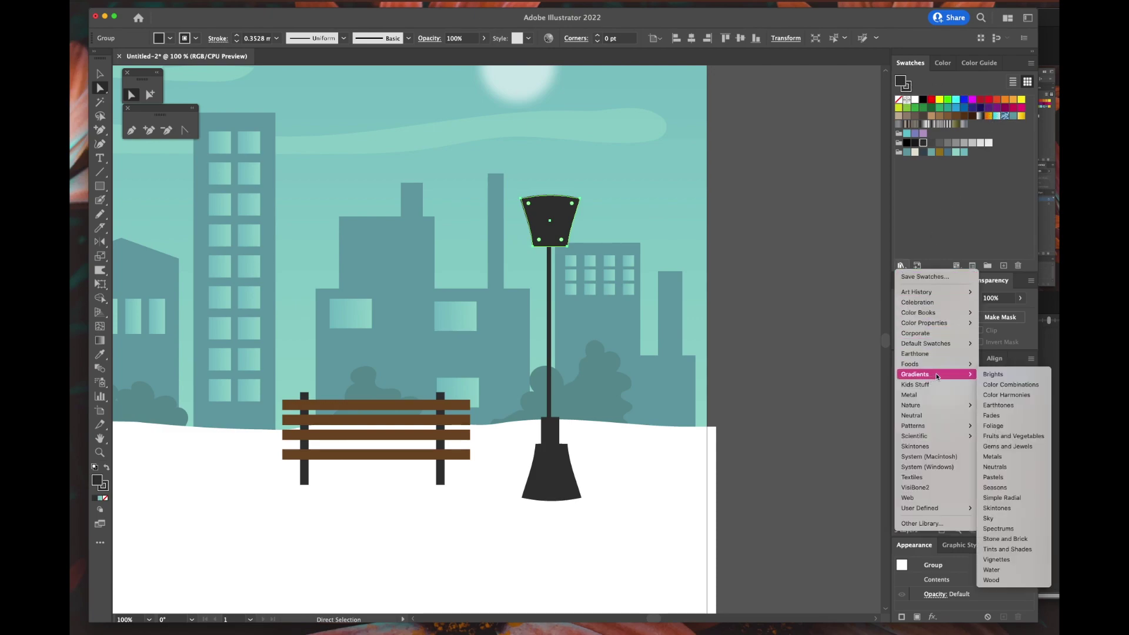
click(1007, 406)
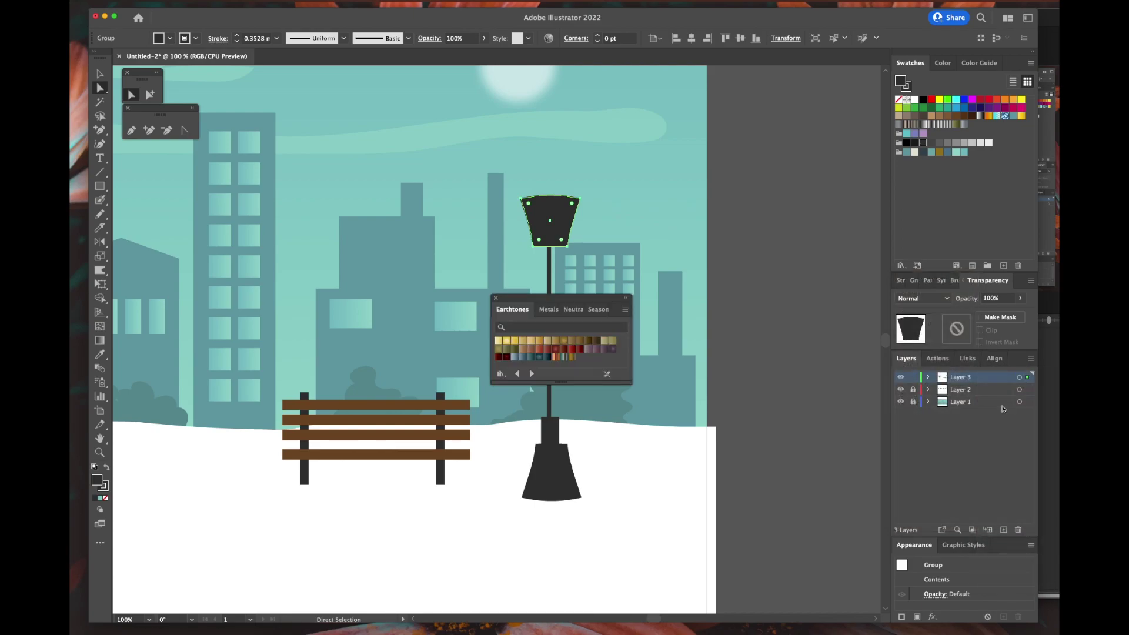
click(507, 342)
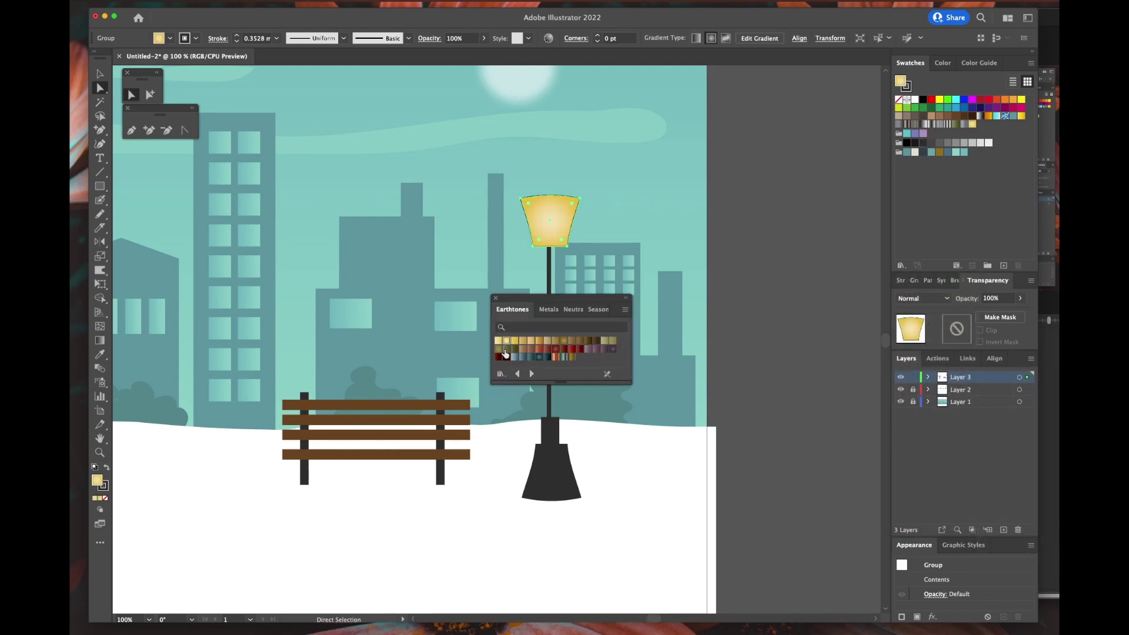
click(495, 298)
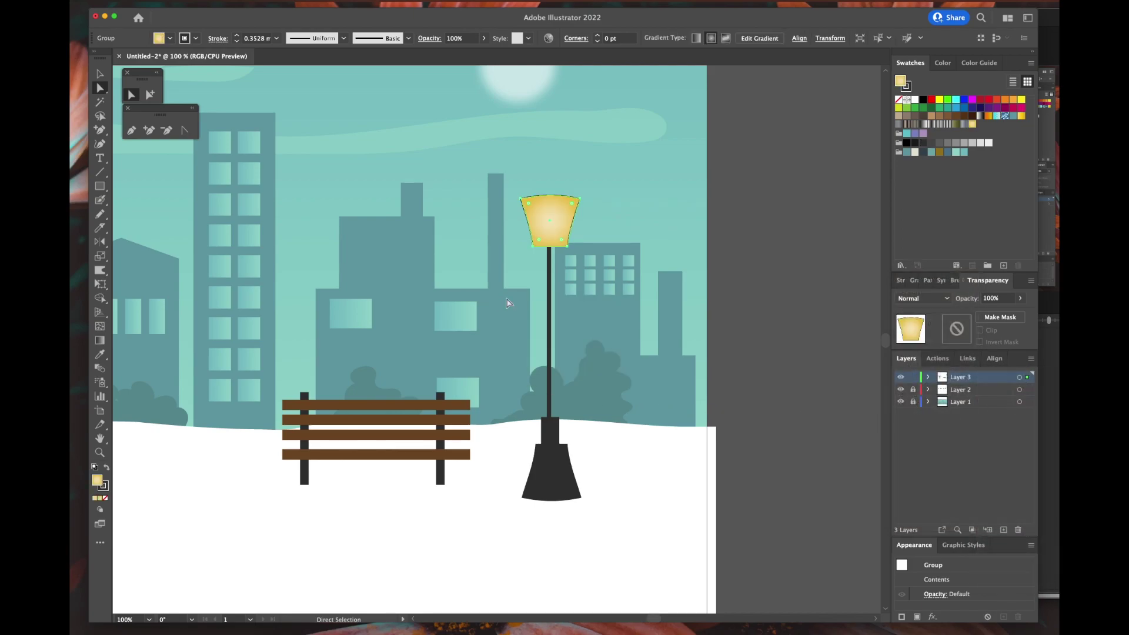
Set the lamp head's stroke weight to 3 mm and deselect it.
click(900, 281)
click(937, 296)
click(937, 296)
click(830, 333)
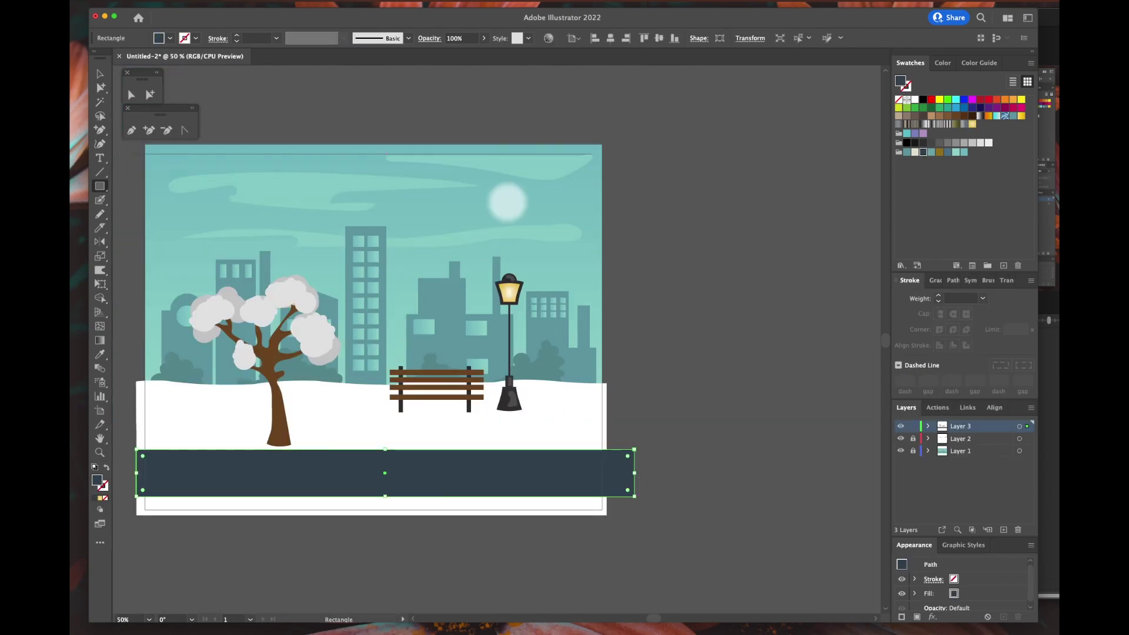
Warp the long dark blue rectangle across the snow into a wavy path with the horizontal Flag style at 50% bend.
mouse_move(59, 154)
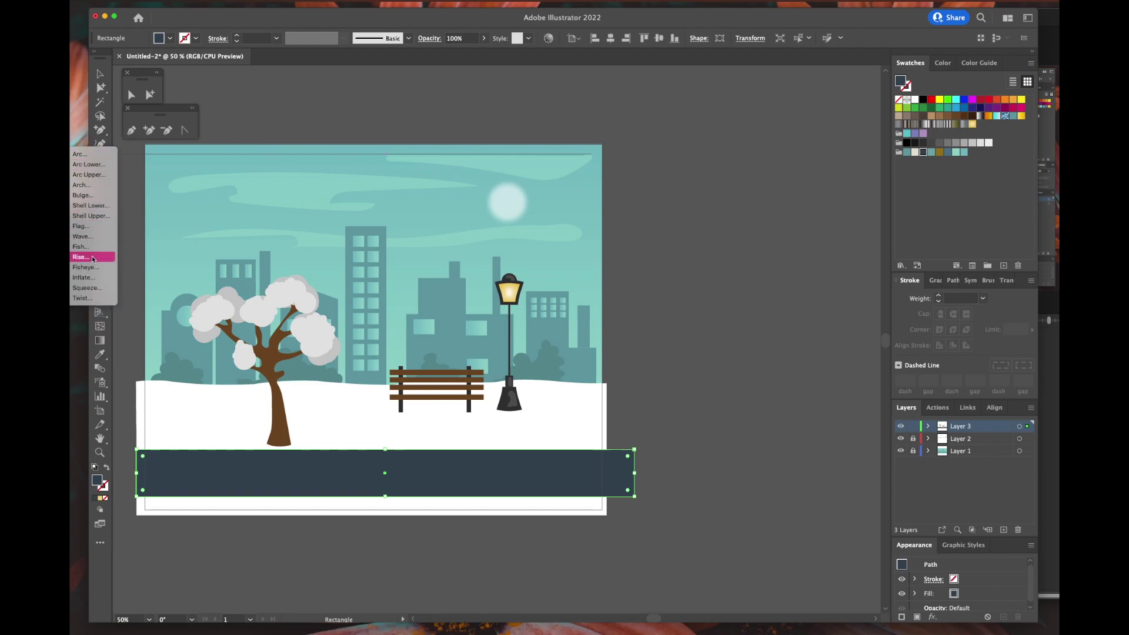
click(81, 225)
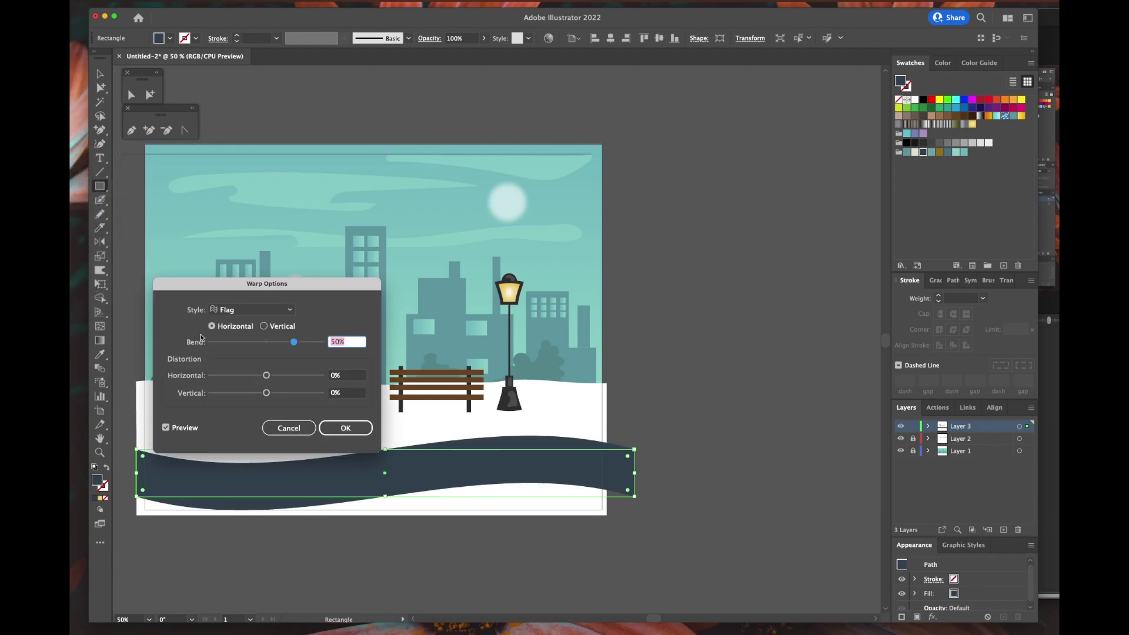
click(345, 428)
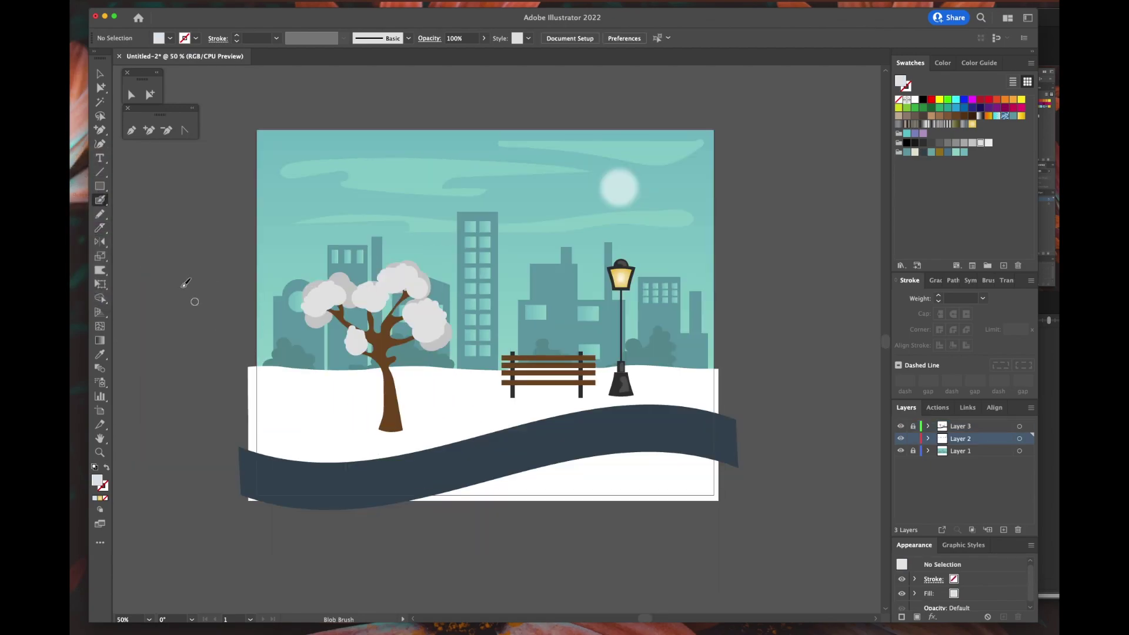
Paint light grey shadows on the snow under the tree, bench and lamp and along the path's upper edge with a 21 pt Blob Brush.
double_click(100, 200)
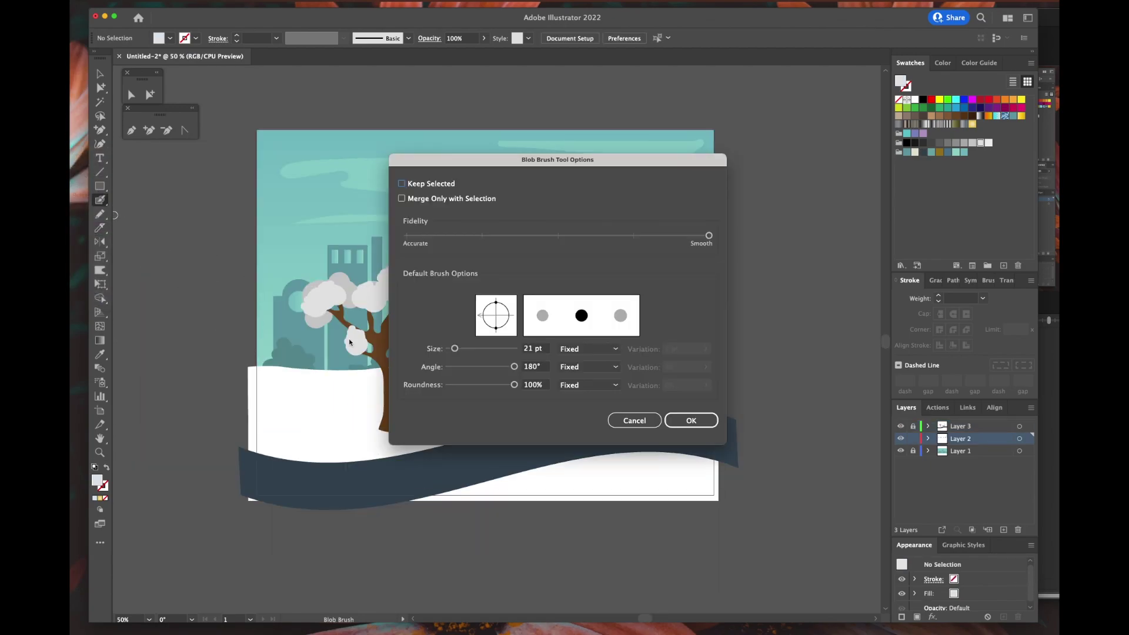
click(691, 420)
mouse_move(395, 427)
mouse_down()
mouse_move(383, 427)
mouse_move(418, 420)
mouse_up()
mouse_move(520, 395)
mouse_down()
mouse_move(509, 396)
mouse_move(643, 392)
mouse_move(511, 396)
mouse_up()
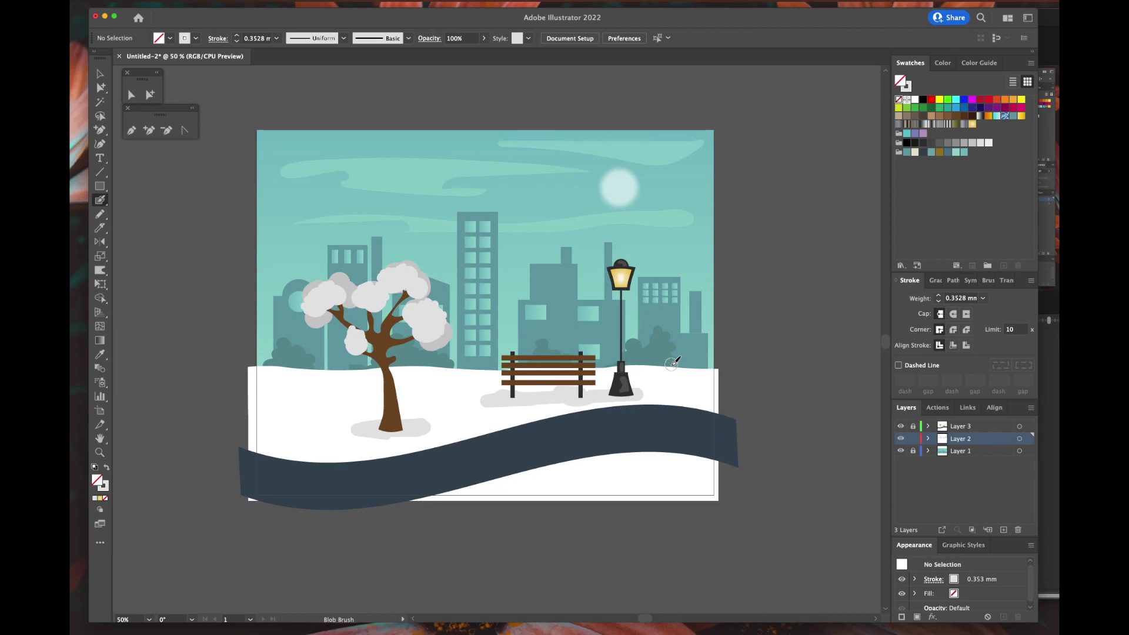
mouse_move(245, 442)
mouse_down()
mouse_move(309, 461)
mouse_move(399, 455)
mouse_move(569, 415)
mouse_move(729, 414)
mouse_up()
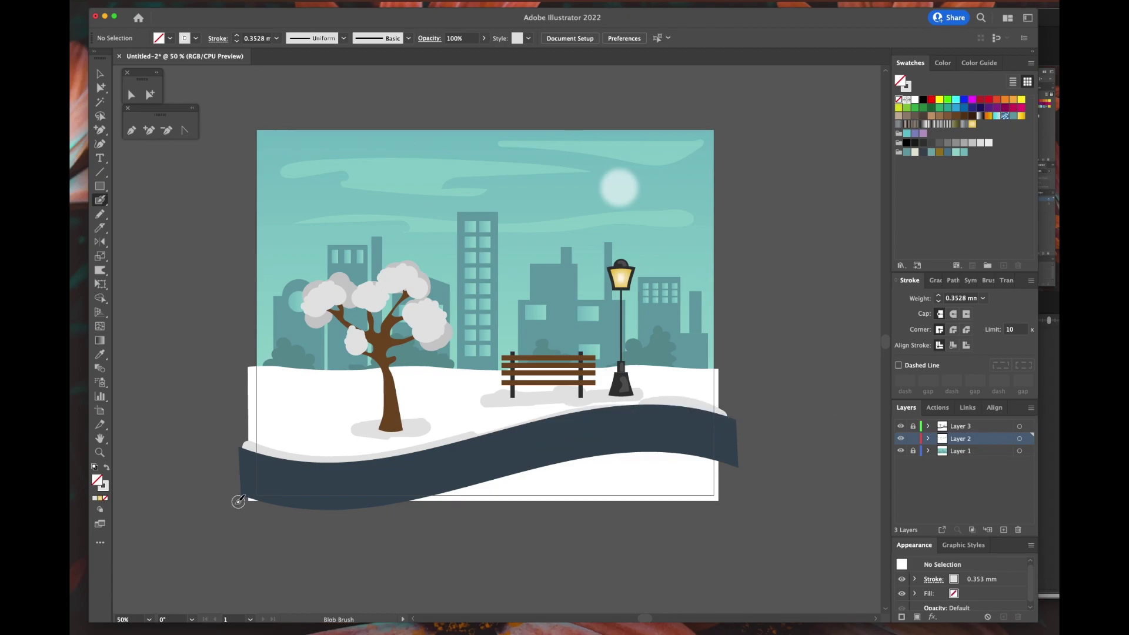
Outline a long flat snow patch beside the tree with the Pencil and fill it with very light grey.
key(n)
mouse_move(277, 379)
mouse_down()
mouse_move(258, 389)
mouse_move(313, 389)
mouse_up()
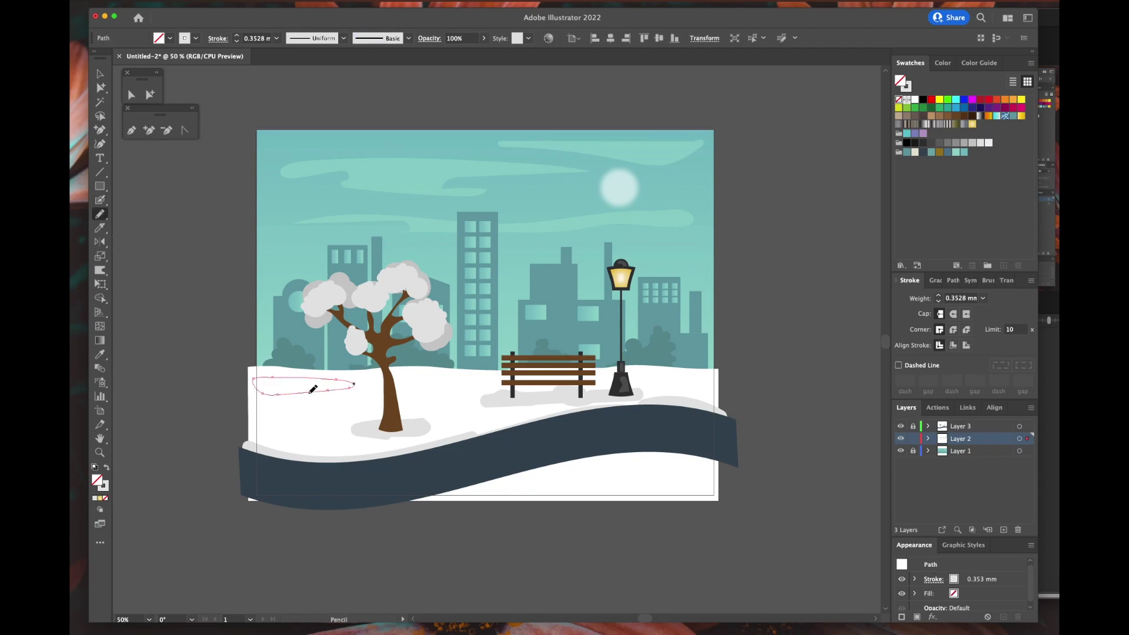
click(988, 143)
click(150, 94)
click(213, 97)
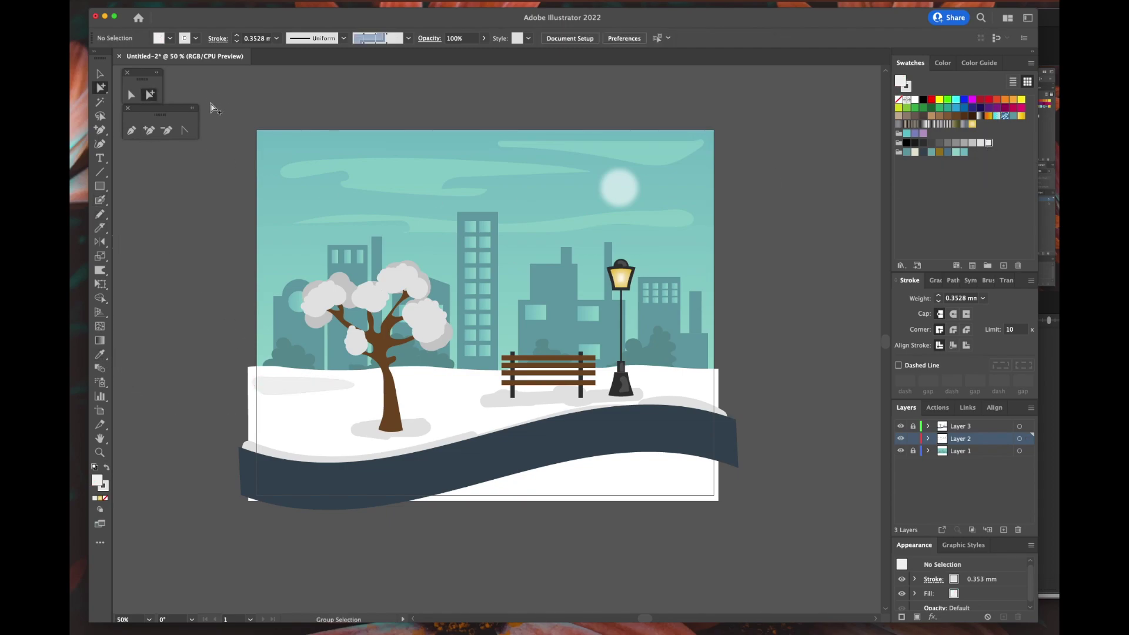
Draw a wavy light grey patch with the Pencil on the snow below the path, then deselect it.
key(n)
mouse_move(698, 471)
mouse_down()
mouse_move(543, 481)
mouse_move(625, 491)
mouse_move(714, 470)
mouse_up()
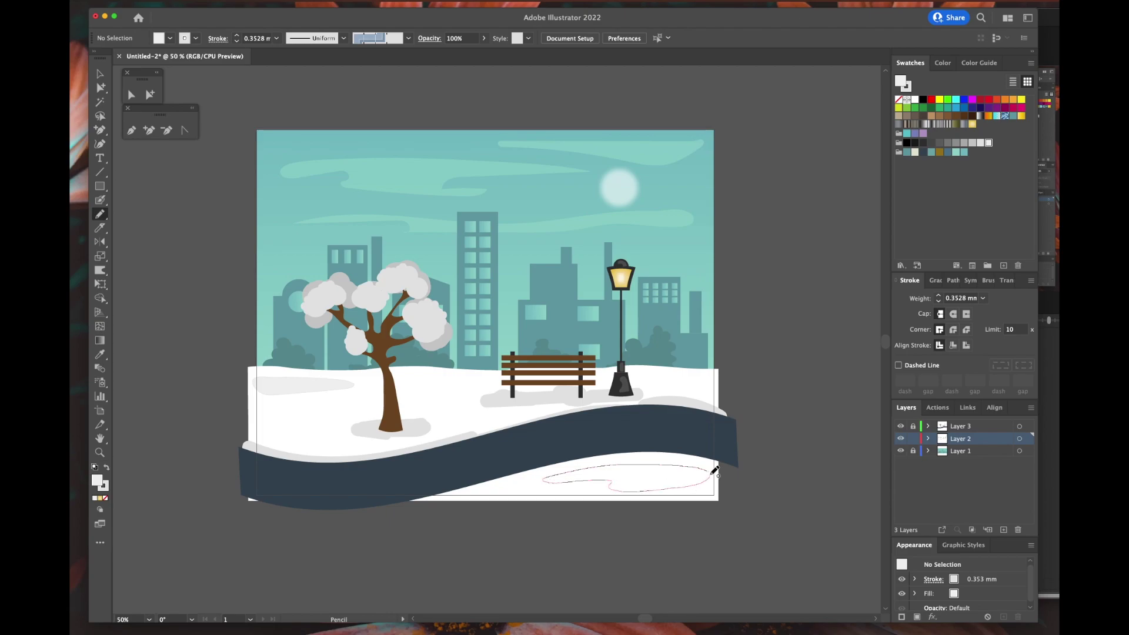
click(150, 94)
click(206, 90)
Lock Layer 2 and create a new Layer 4 above Layer 3 for the snowfall.
click(913, 438)
click(960, 426)
click(1004, 530)
Scatter white snowflake dots across the sky, skyline and tree with the Blob Brush.
key(shift+b)
click(914, 100)
click(381, 196)
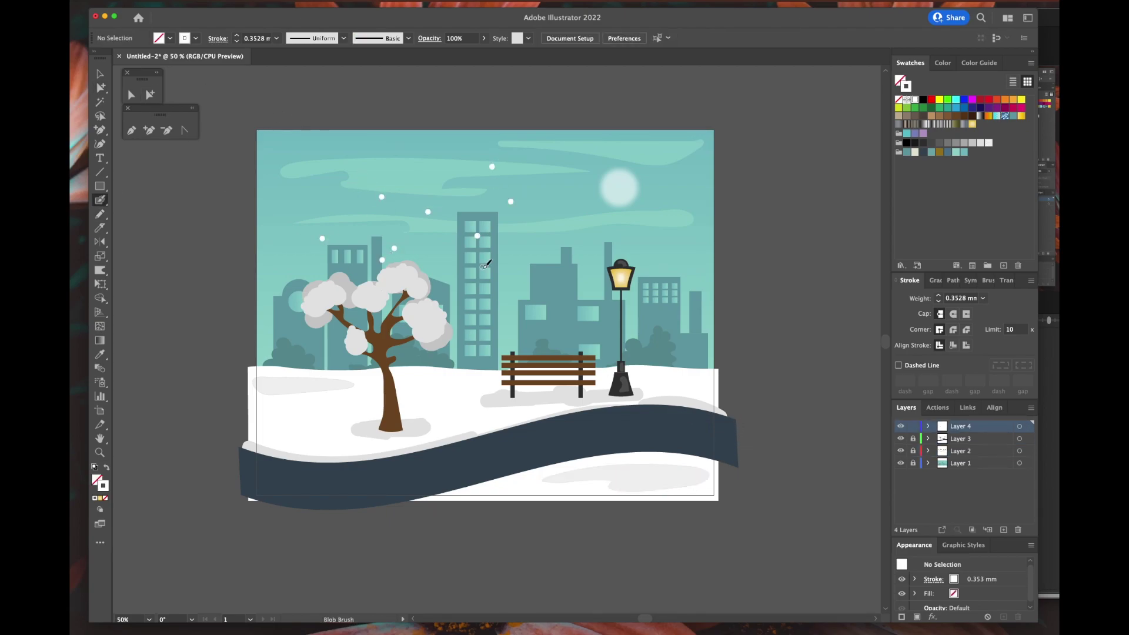
click(482, 269)
click(551, 299)
click(646, 257)
click(281, 181)
click(678, 158)
Reduce the Blob Brush size and add smaller white snowflakes among the larger ones.
double_click(100, 200)
click(690, 420)
click(407, 232)
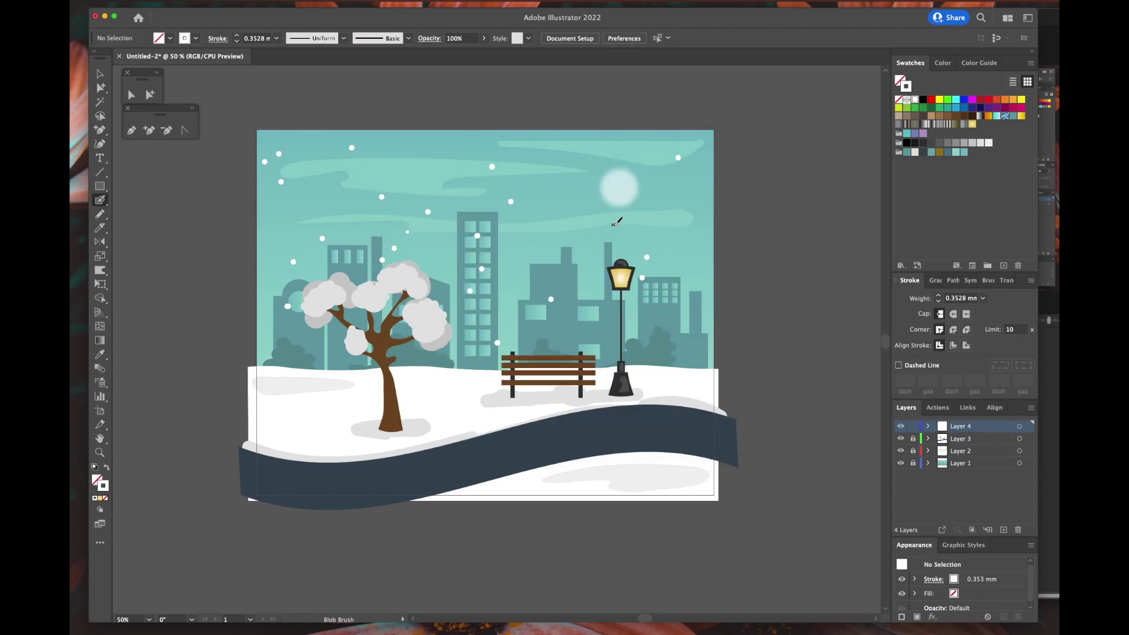